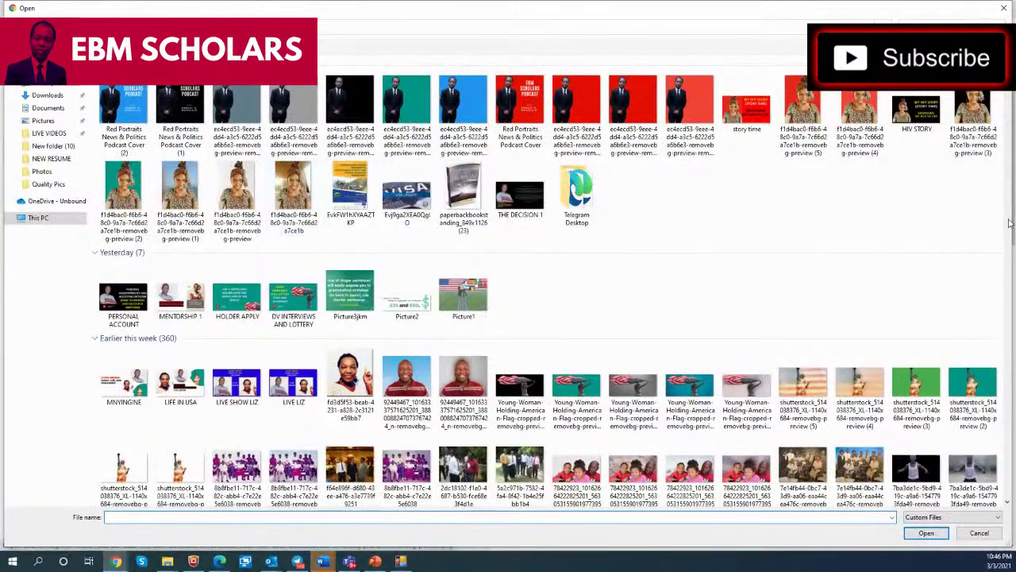
Step: Upload the woman's portrait photo to remove.bg to get its transparent cut-out
double_click(289, 184)
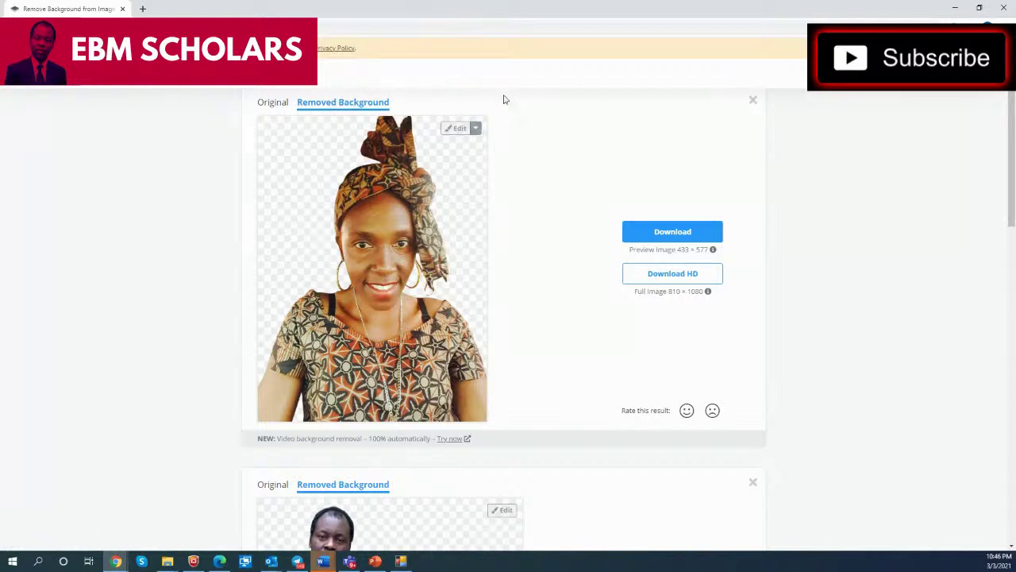
Step: Open the portrait in the editor and try the blurred original background at several strengths
left_click(459, 129)
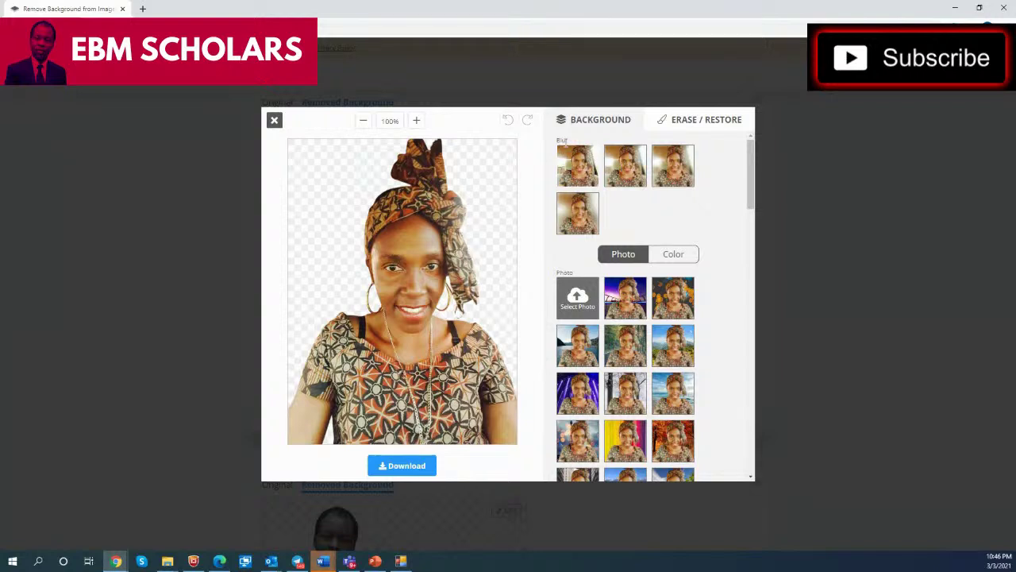
left_click(627, 165)
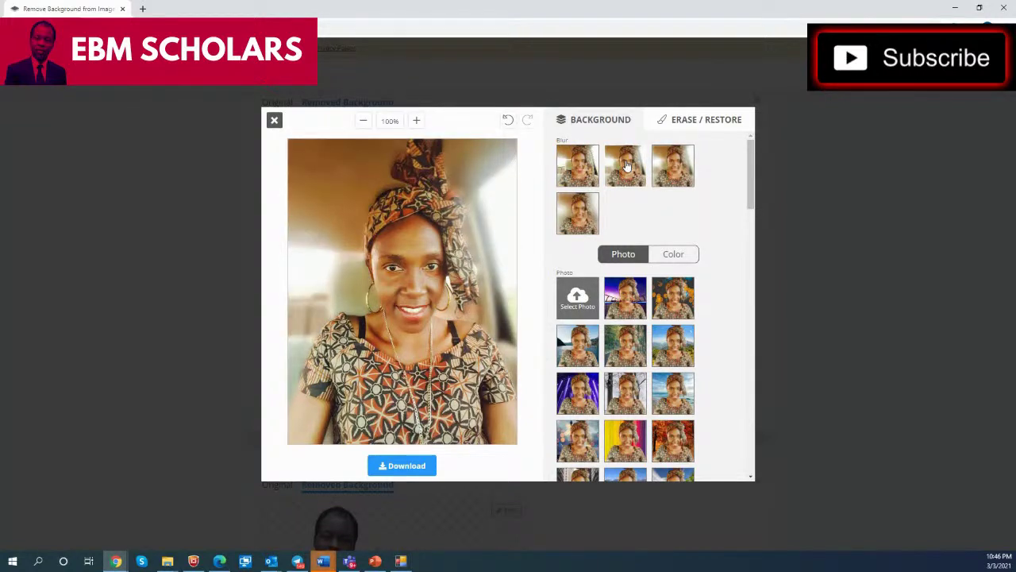
left_click(675, 165)
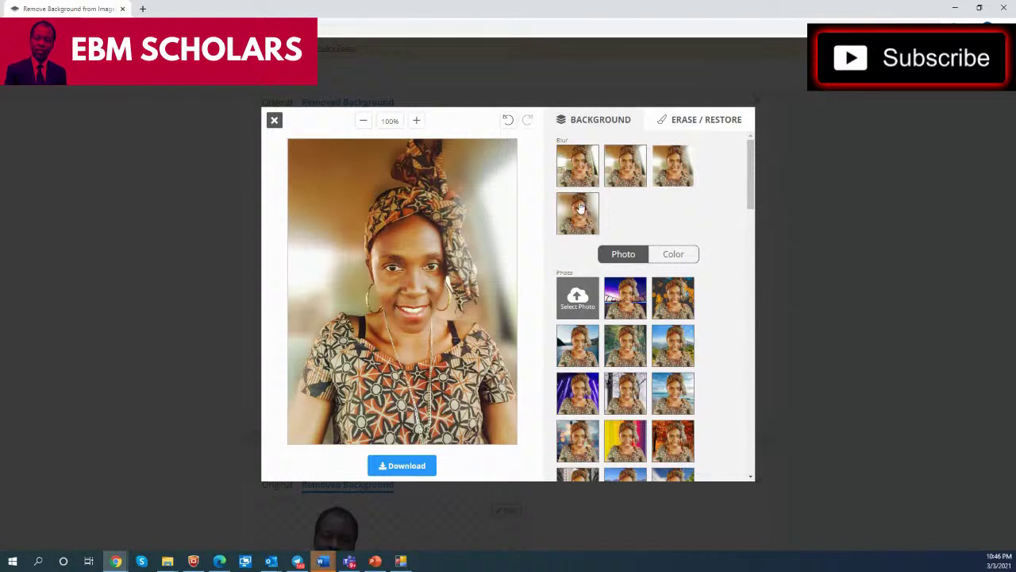
left_click(585, 209)
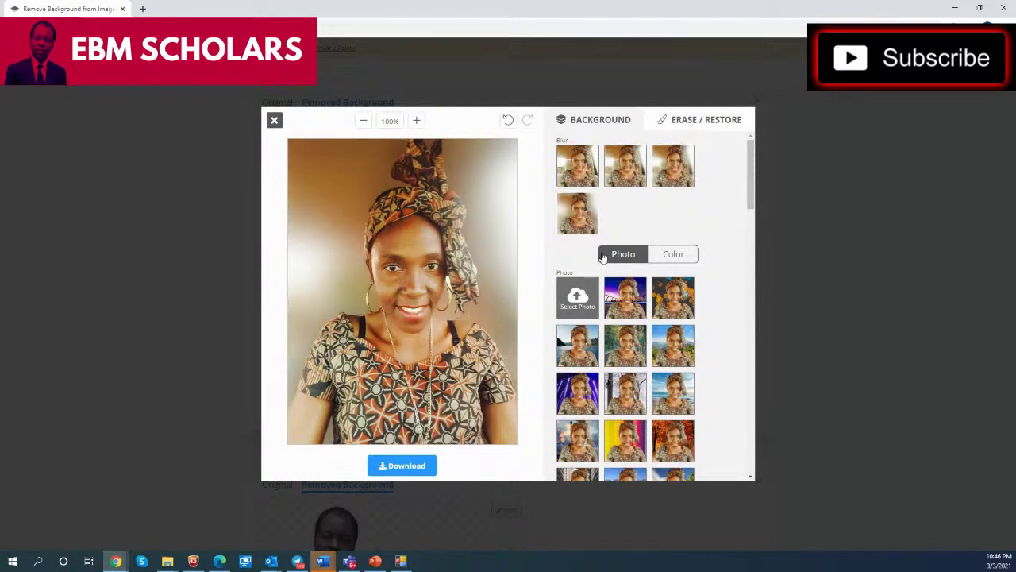
Step: Try the purple, orange, mountain lake and green trees photo backgrounds, settling on blue-sky landscape
left_click(634, 305)
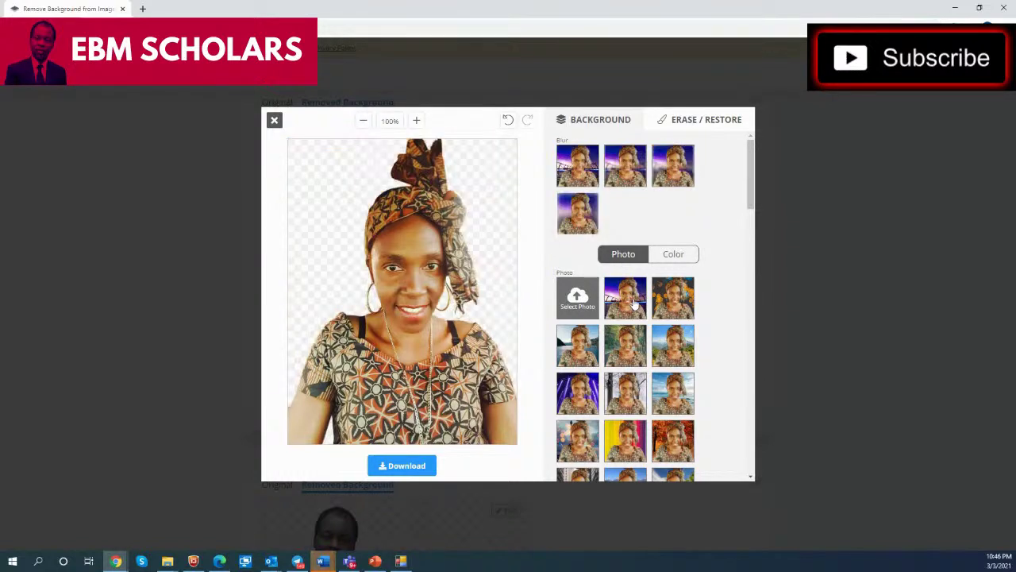
left_click(689, 302)
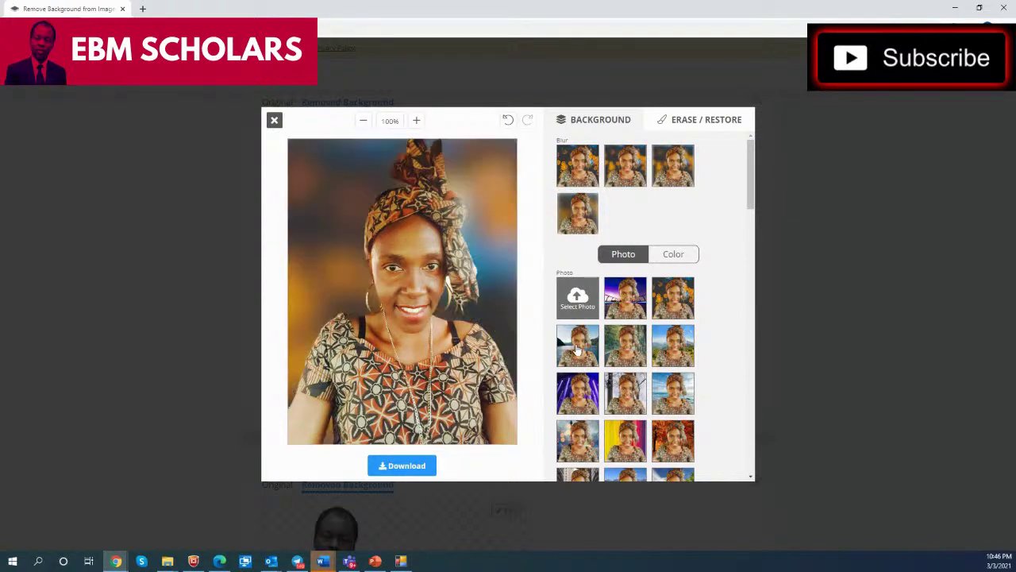
left_click(578, 349)
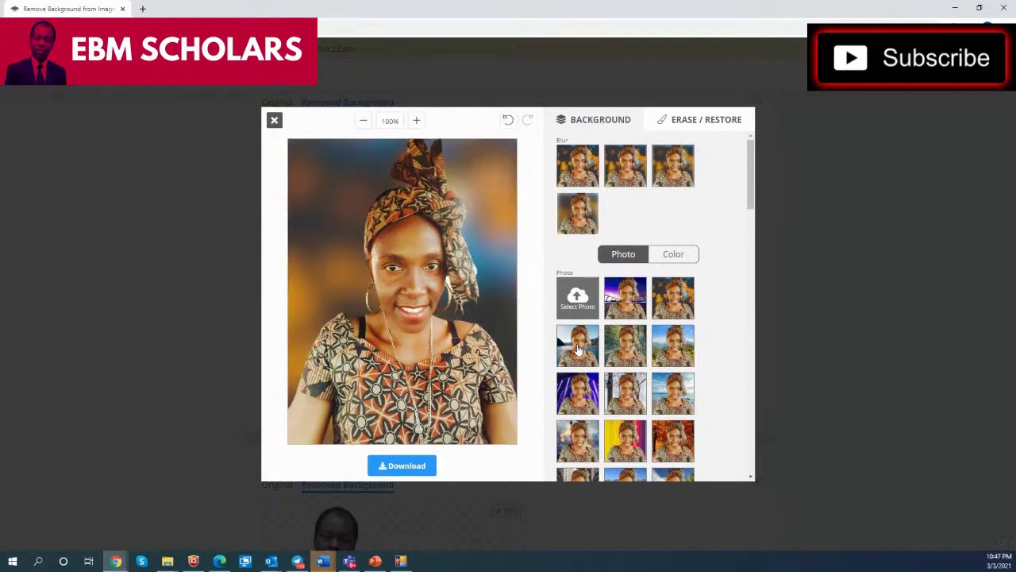
left_click(633, 345)
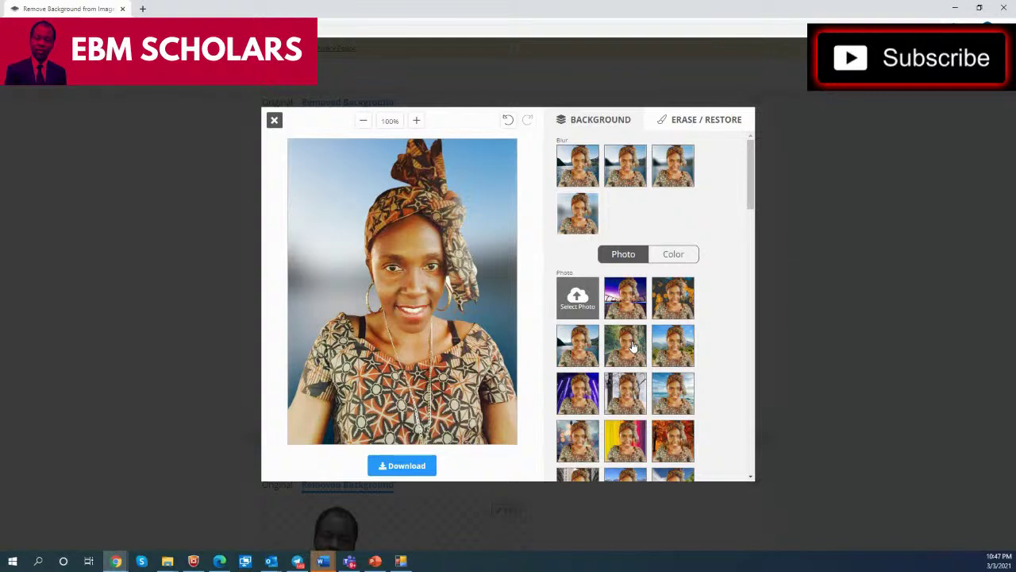
left_click(679, 349)
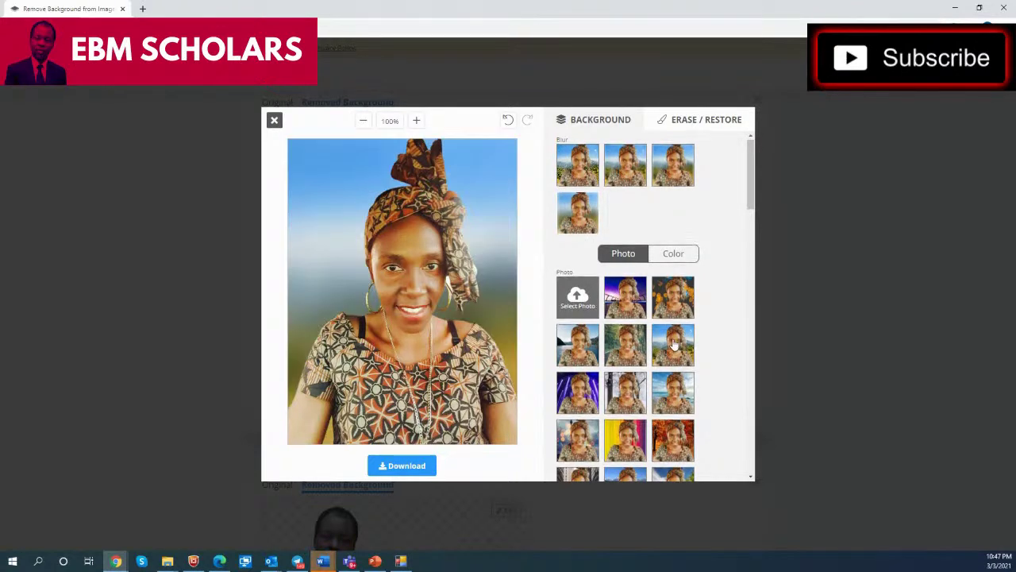
Step: Browse the photo backgrounds, try a city bridge scene, and test strong and light blur on it
scroll(674, 343, "down", 3)
scroll(674, 343, "down", 3)
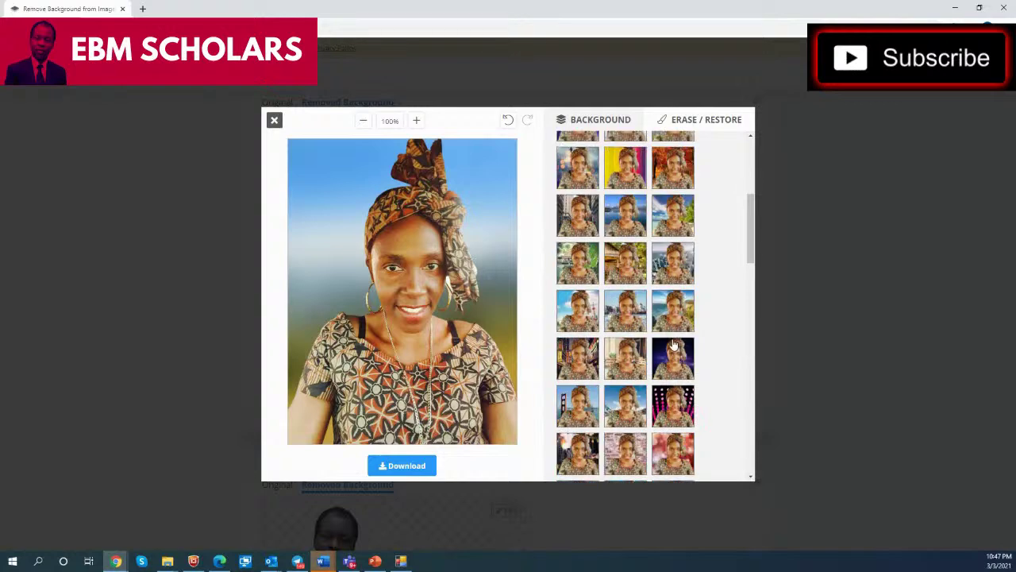
scroll(674, 343, "down", 2)
scroll(674, 343, "down", 2)
scroll(678, 340, "up", 2)
scroll(677, 340, "up", 2)
left_click(580, 250)
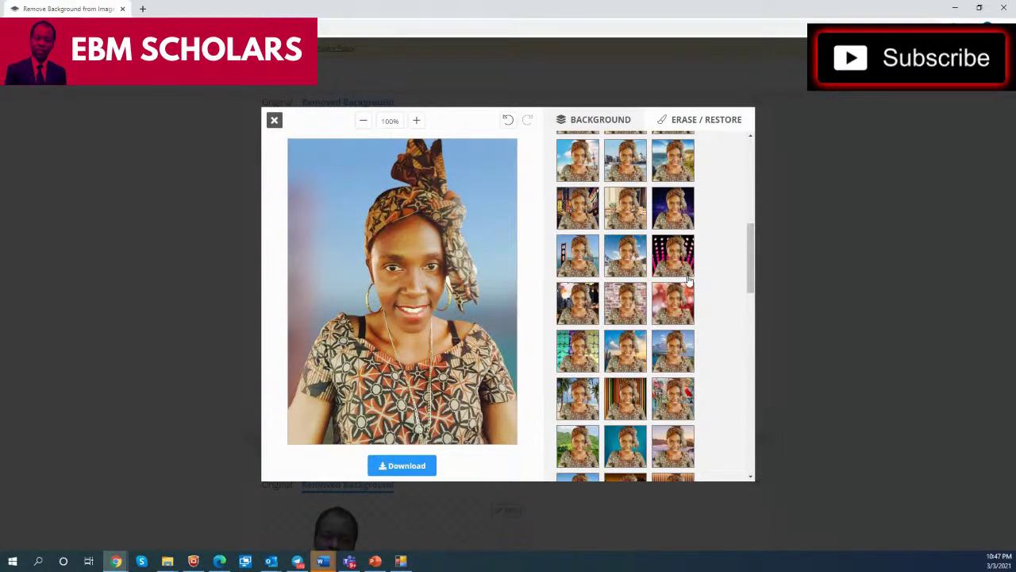
scroll(729, 302, "up", 5)
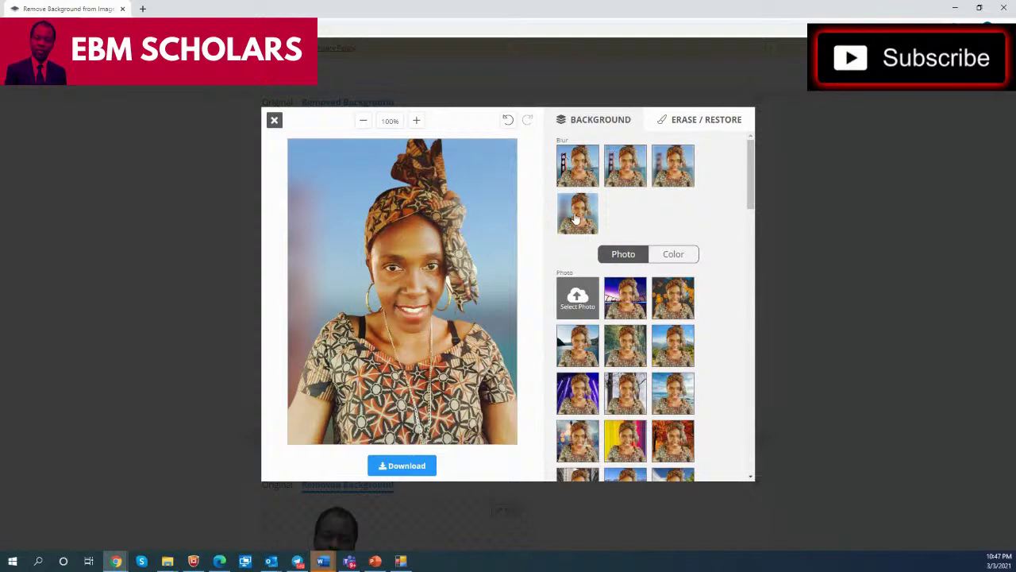
left_click(678, 169)
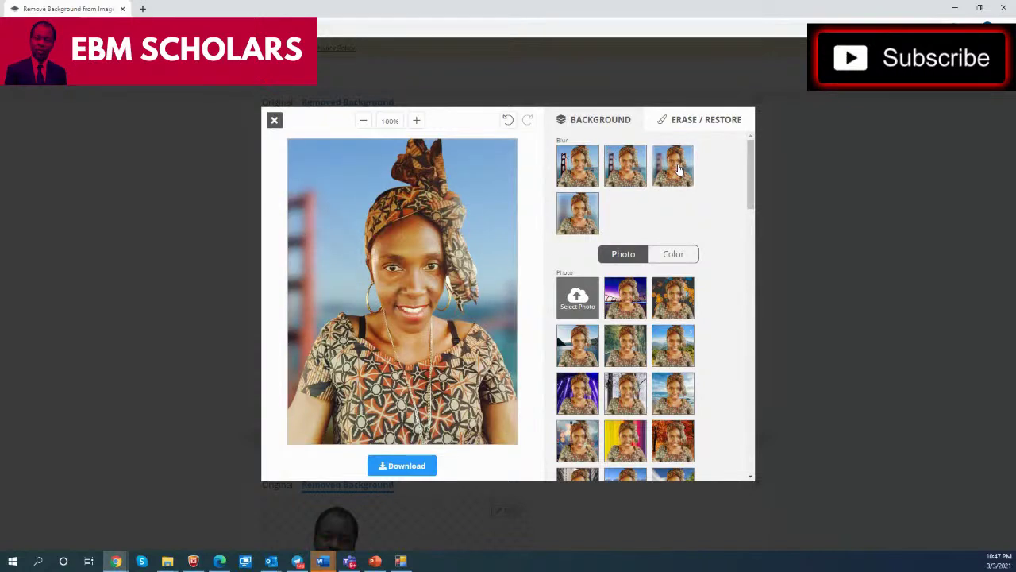
left_click(635, 170)
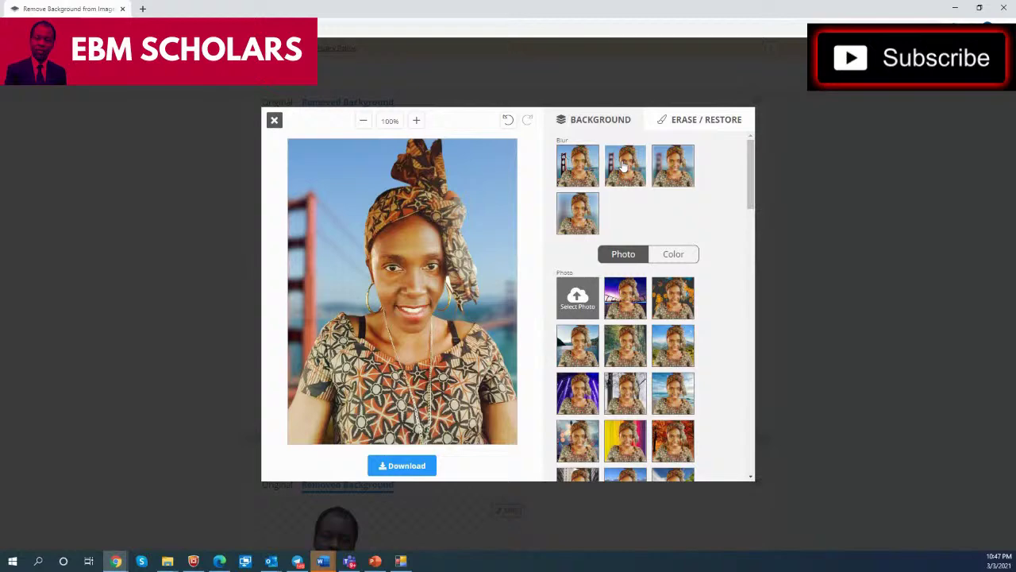
Step: Try plain white, country road and red gradient backdrops, then apply the Golden Gate bridge background
scroll(679, 362, "down", 5)
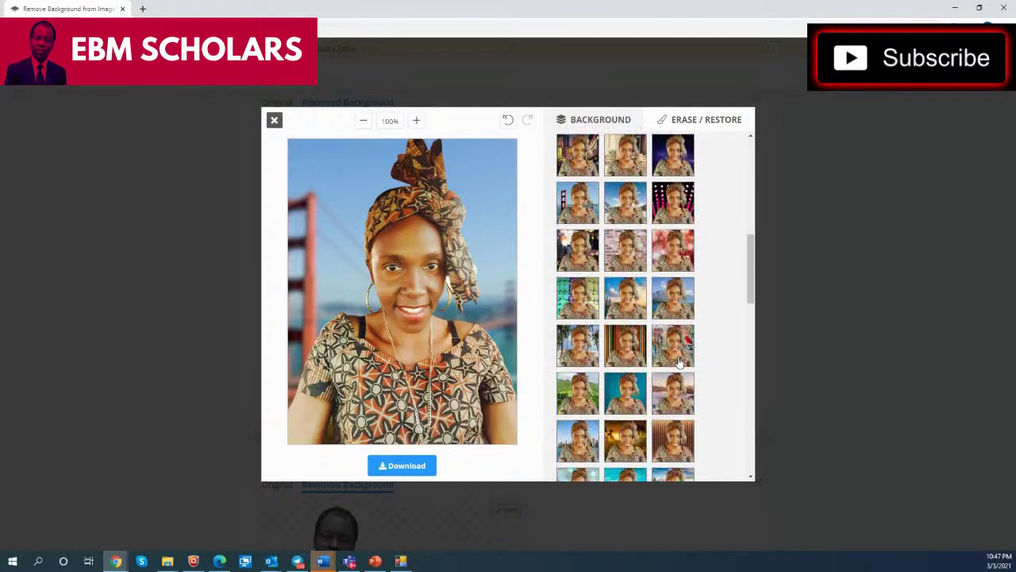
scroll(679, 361, "down", 3)
left_click(640, 326)
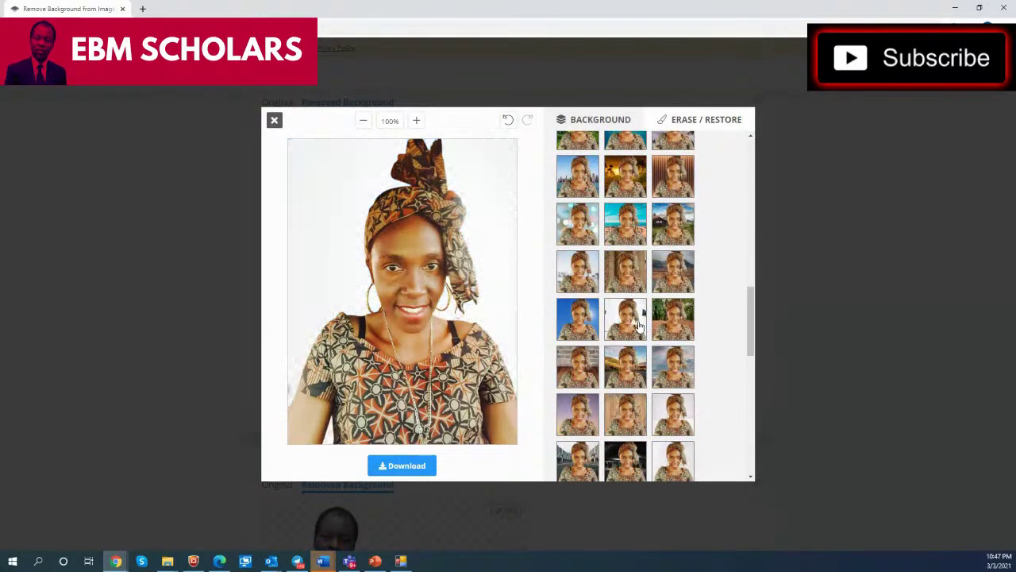
left_click(623, 372)
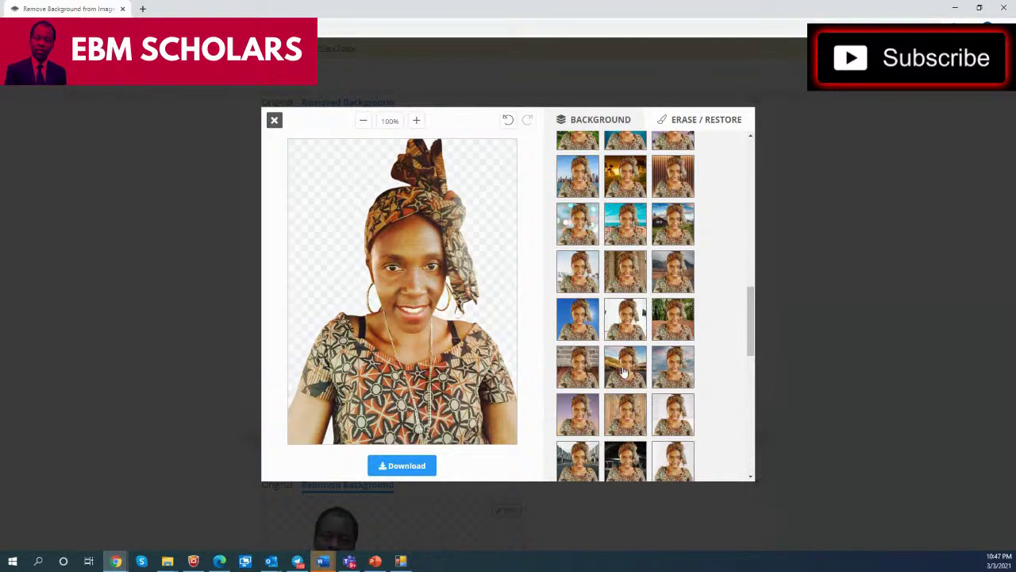
scroll(673, 401, "down", 3)
left_click(671, 389)
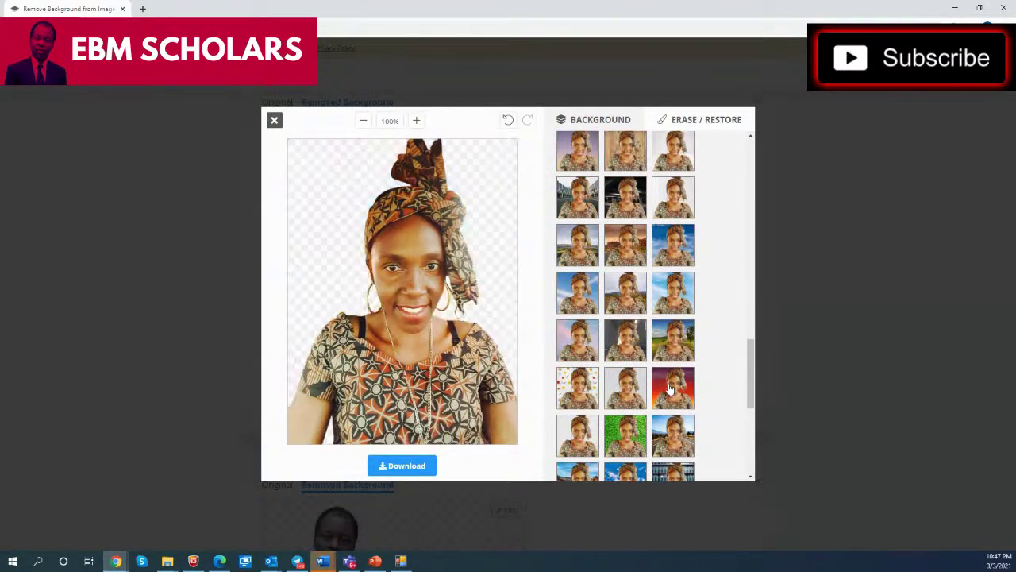
scroll(570, 375, "up", 10)
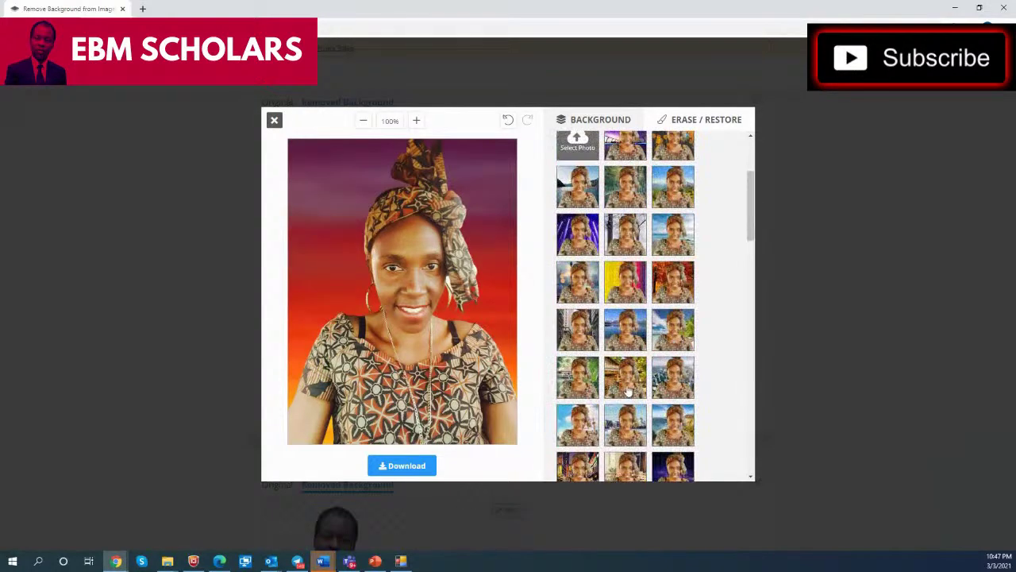
scroll(628, 389, "down", 3)
left_click(579, 304)
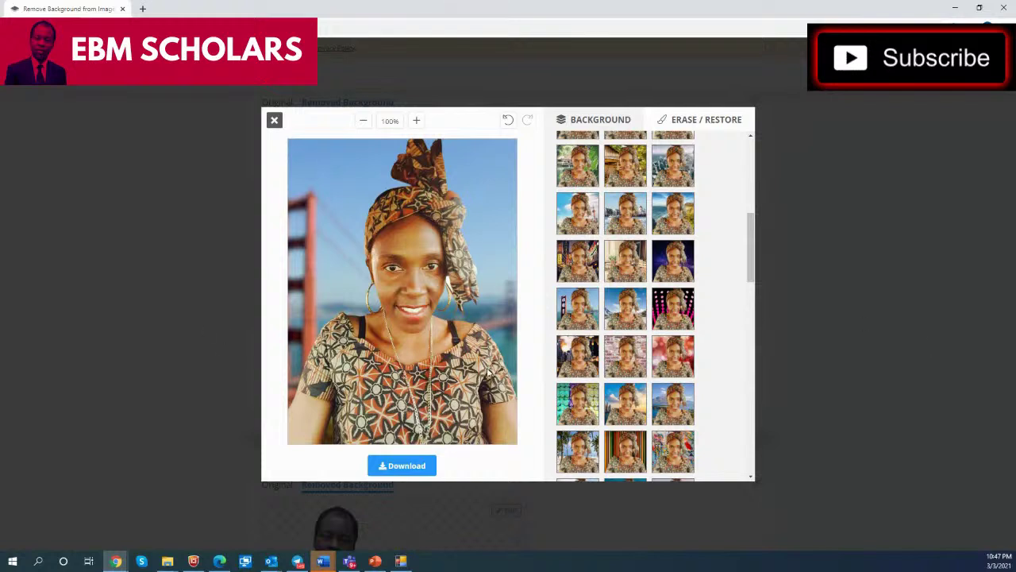
left_click(412, 466)
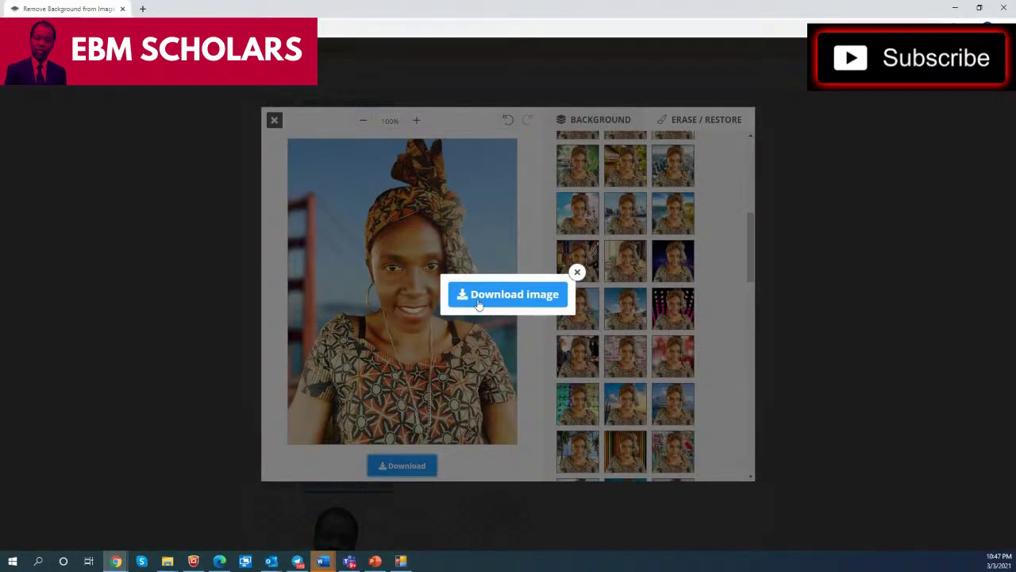
Step: Download the Golden Gate portrait as a PNG and open it in the image viewer
left_click(513, 302)
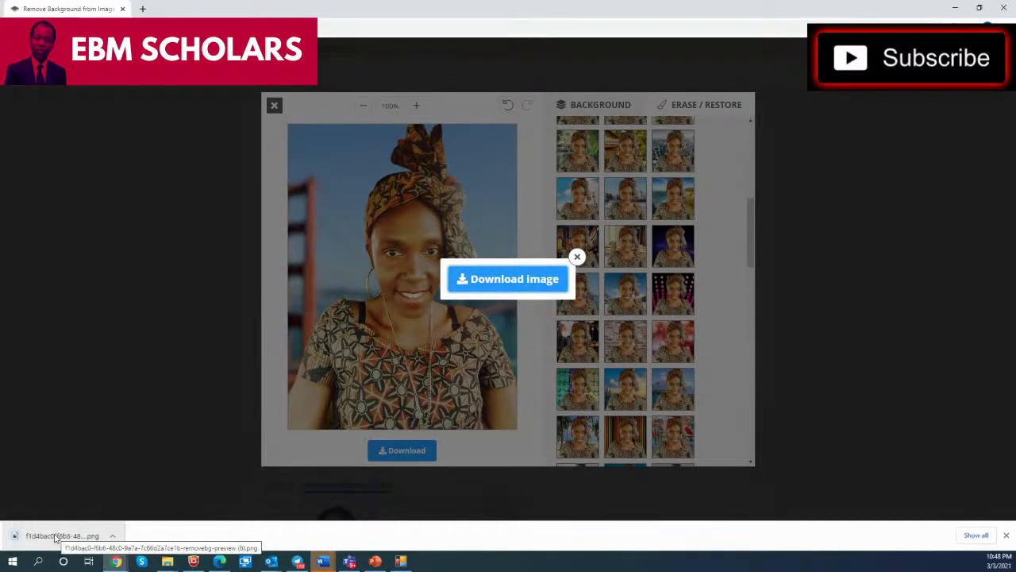
left_click(56, 536)
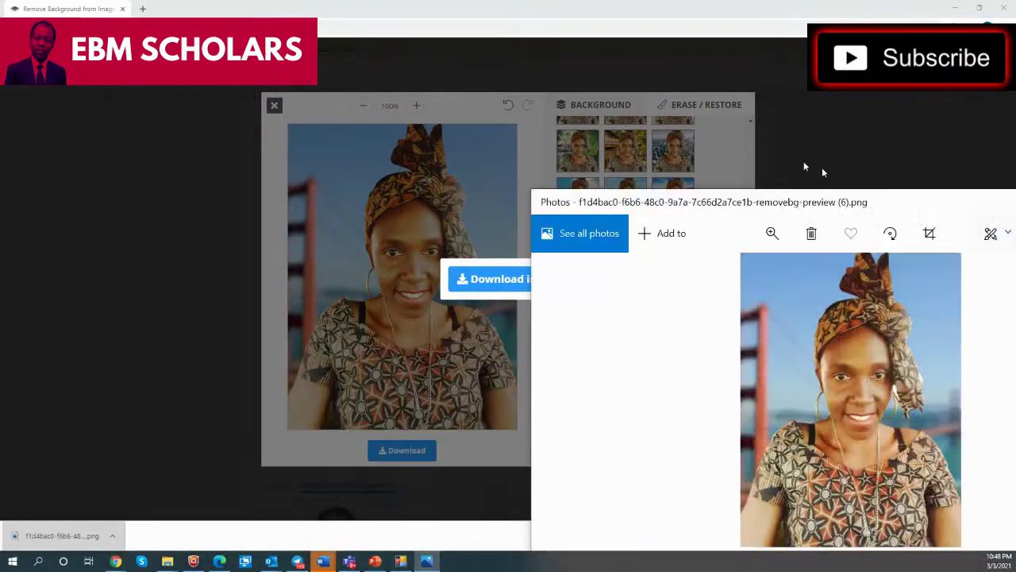
left_click_drag(849, 199, 489, 94)
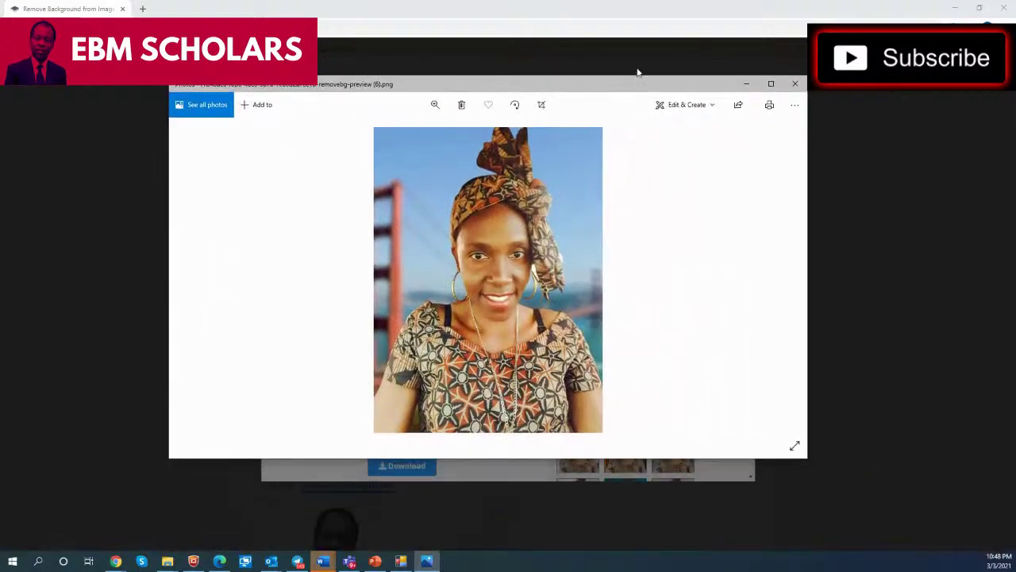
Step: View the downloaded portrait full screen in Photos, then exit full screen and close Photos
left_click(771, 84)
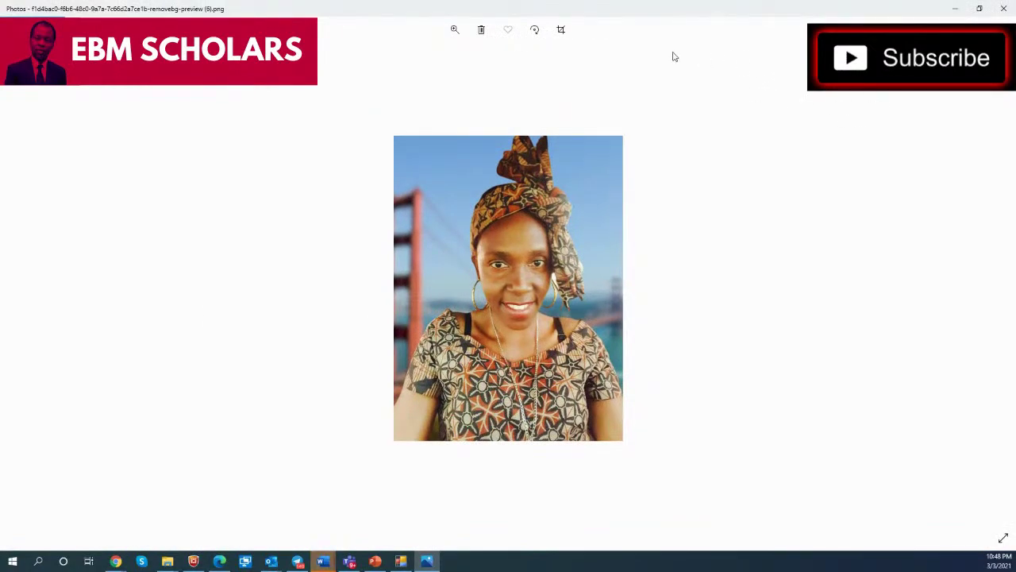
left_click(1003, 538)
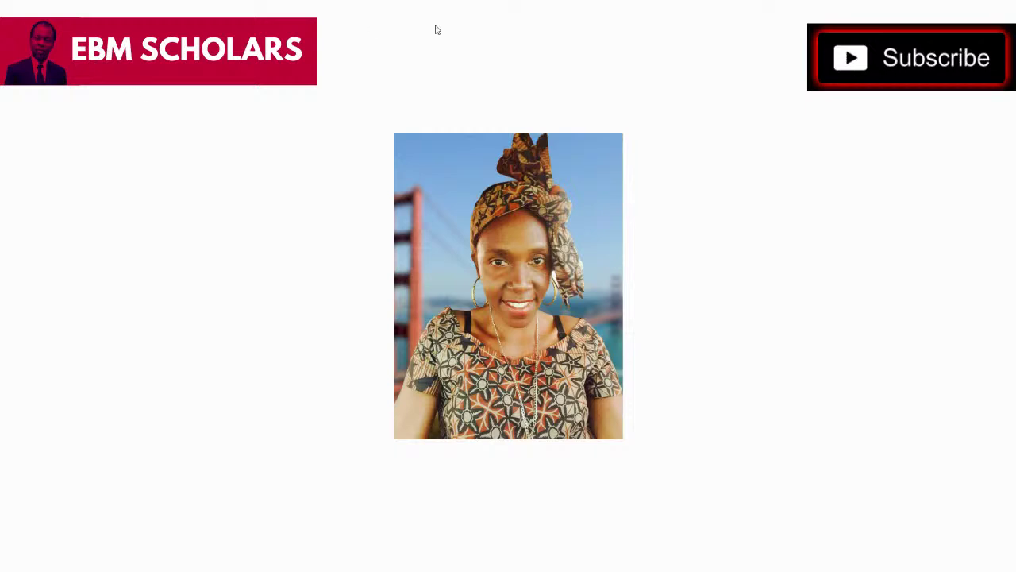
key("Escape")
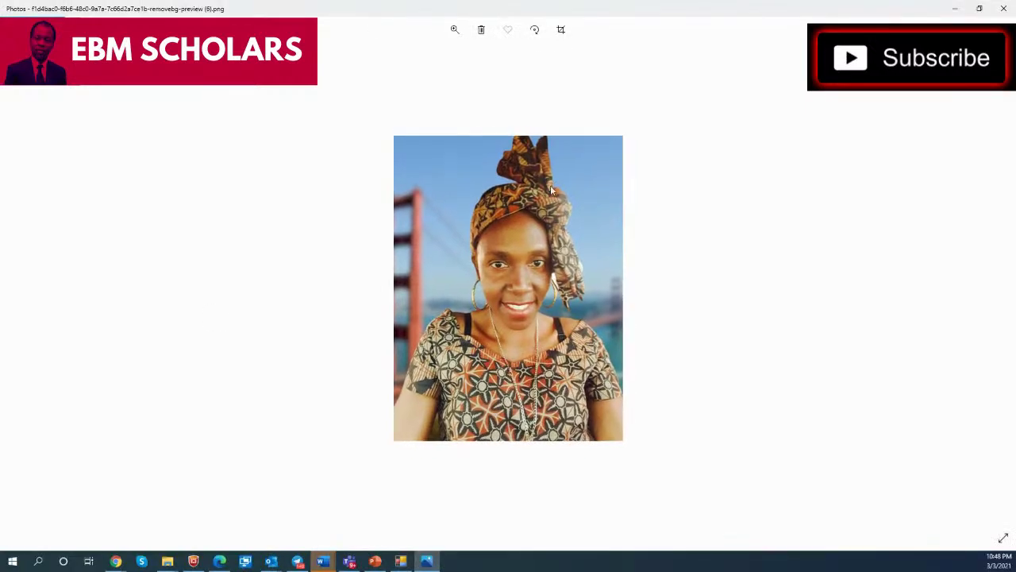
left_click(1007, 11)
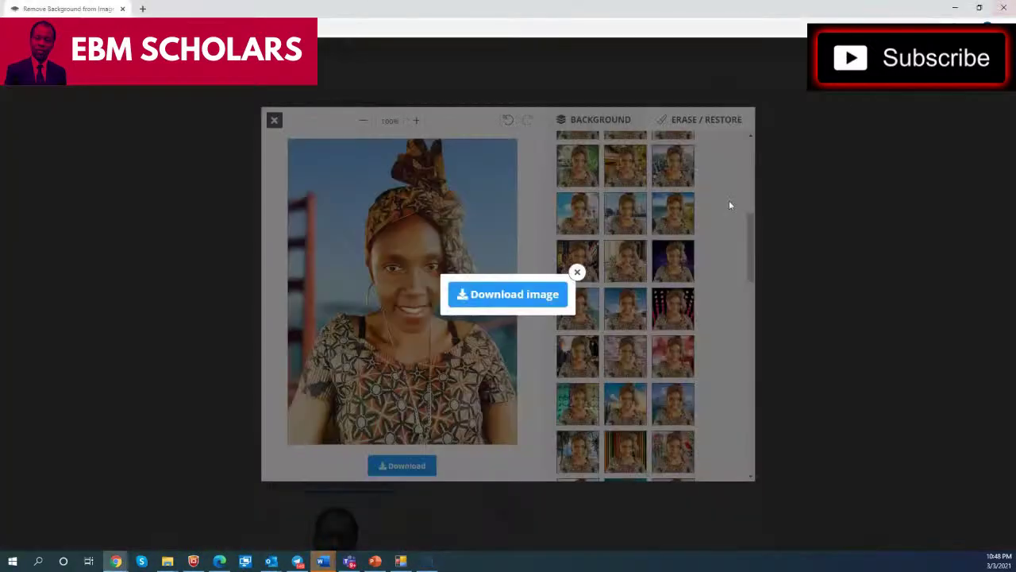
Step: Dismiss the download prompt and try white, red, pink, purple, blue and teal solid backgrounds
left_click(576, 272)
scroll(706, 326, "up", 5)
scroll(715, 314, "up", 1)
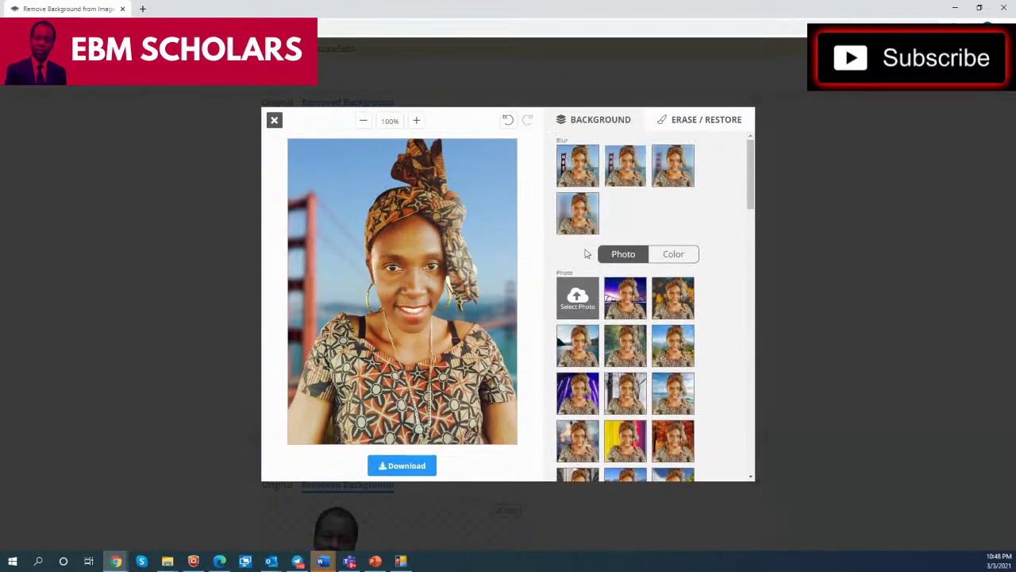
left_click(669, 254)
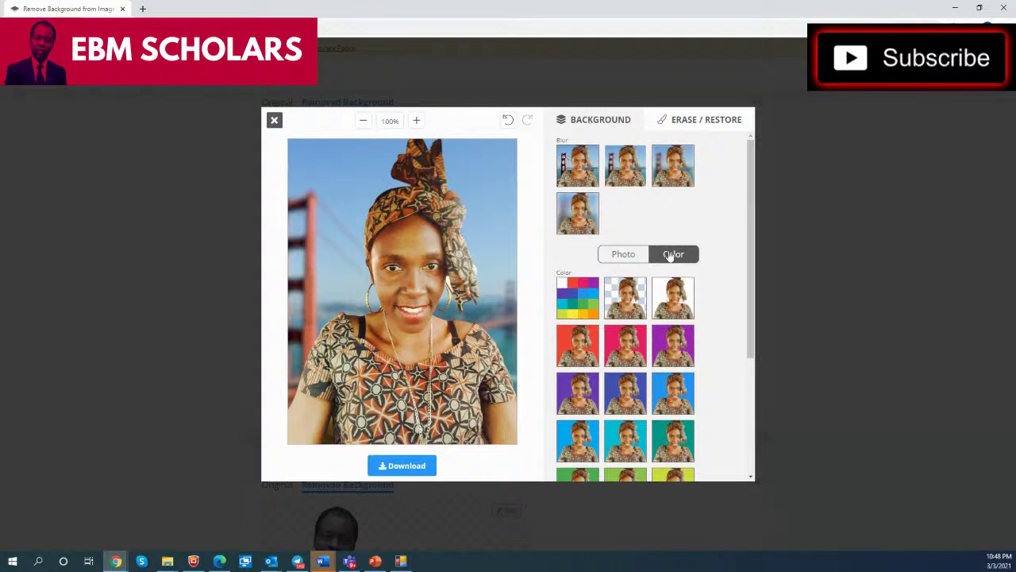
left_click(679, 293)
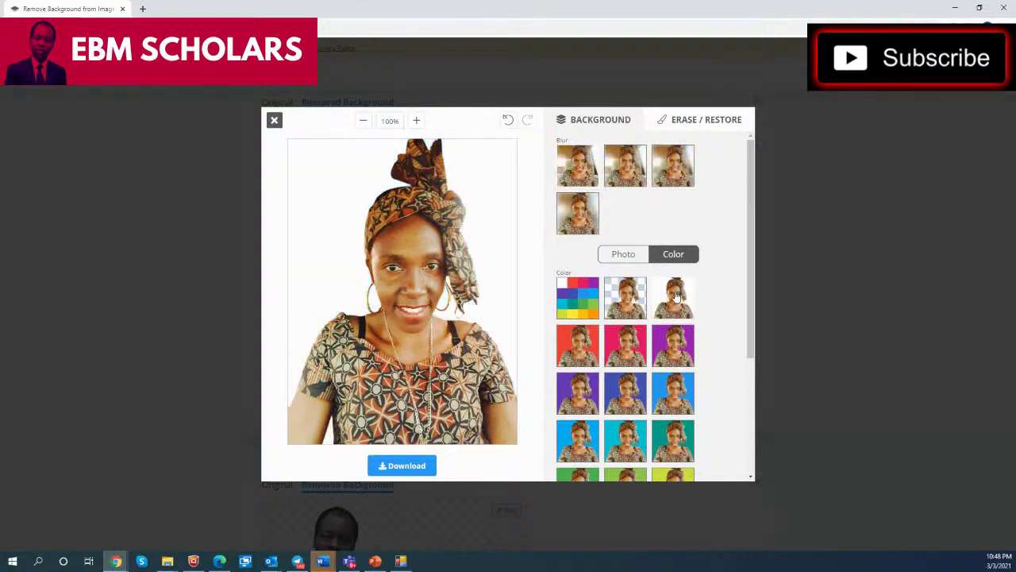
left_click(579, 340)
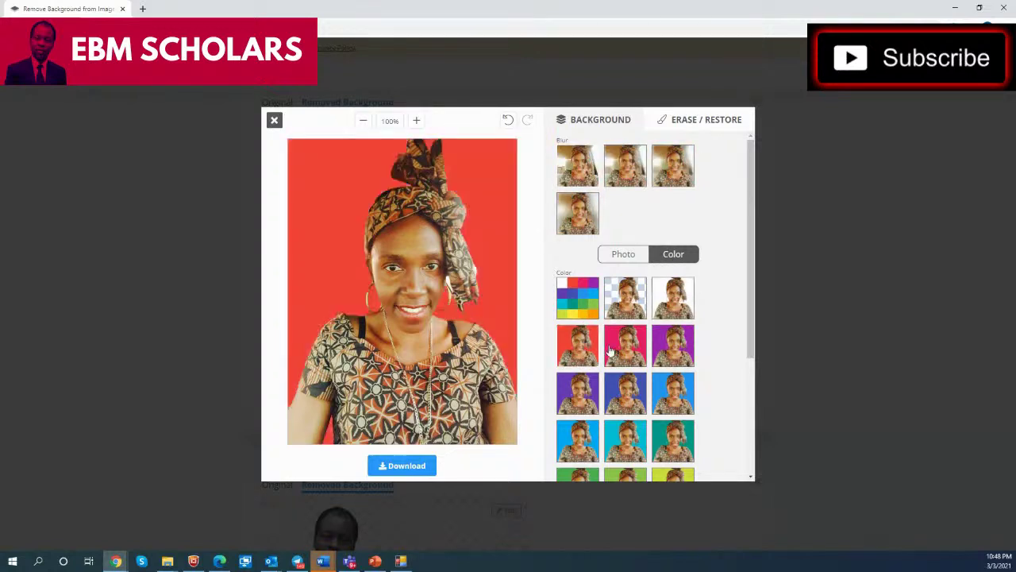
left_click(612, 351)
left_click(669, 352)
left_click(675, 403)
left_click(630, 395)
left_click(590, 394)
left_click(588, 442)
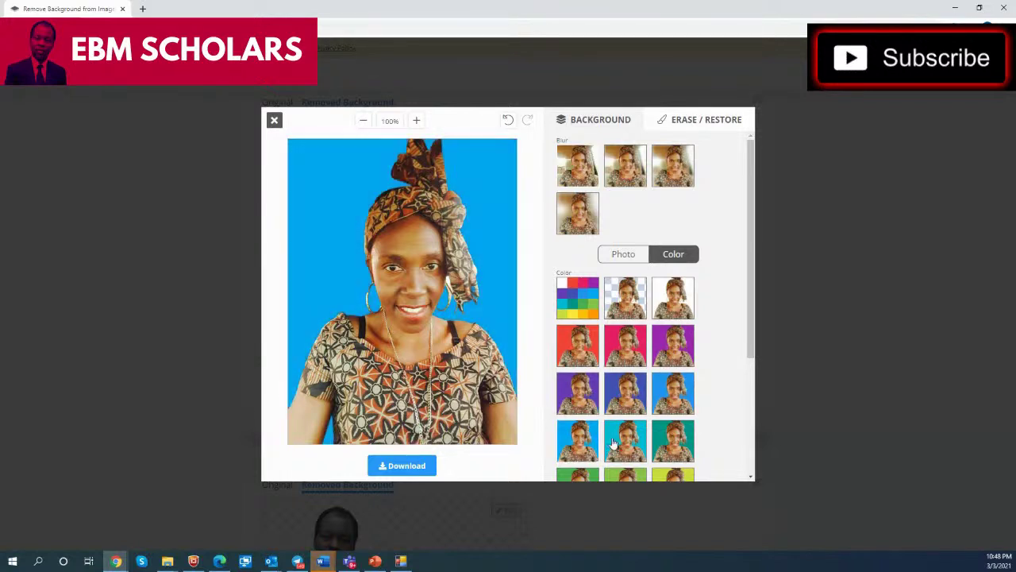
left_click(686, 442)
Step: Try greens, yellows, orange, brown, light grey and black, ending on a blue-grey background
scroll(675, 432, "down", 1)
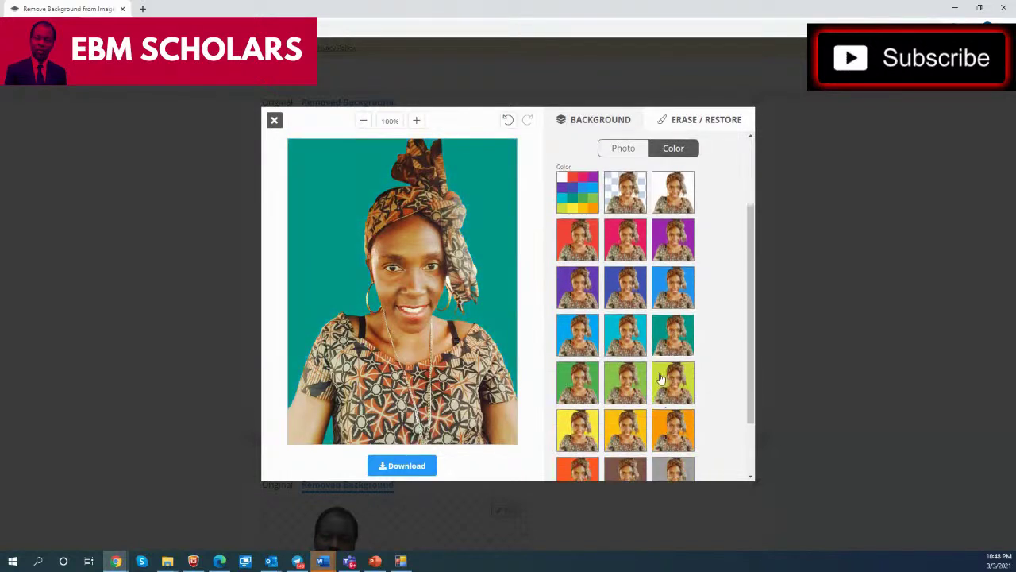
left_click(660, 375)
left_click(619, 381)
left_click(586, 393)
left_click(590, 437)
left_click(633, 439)
left_click(687, 443)
scroll(683, 428, "down", 1)
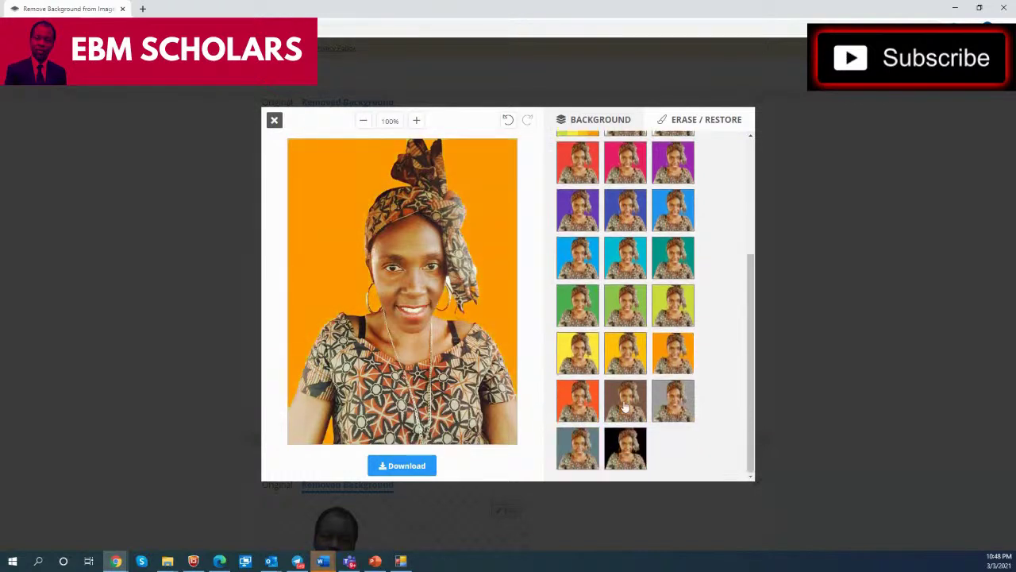
left_click(627, 407)
left_click(683, 405)
left_click(635, 445)
left_click(595, 451)
scroll(686, 427, "up", 3)
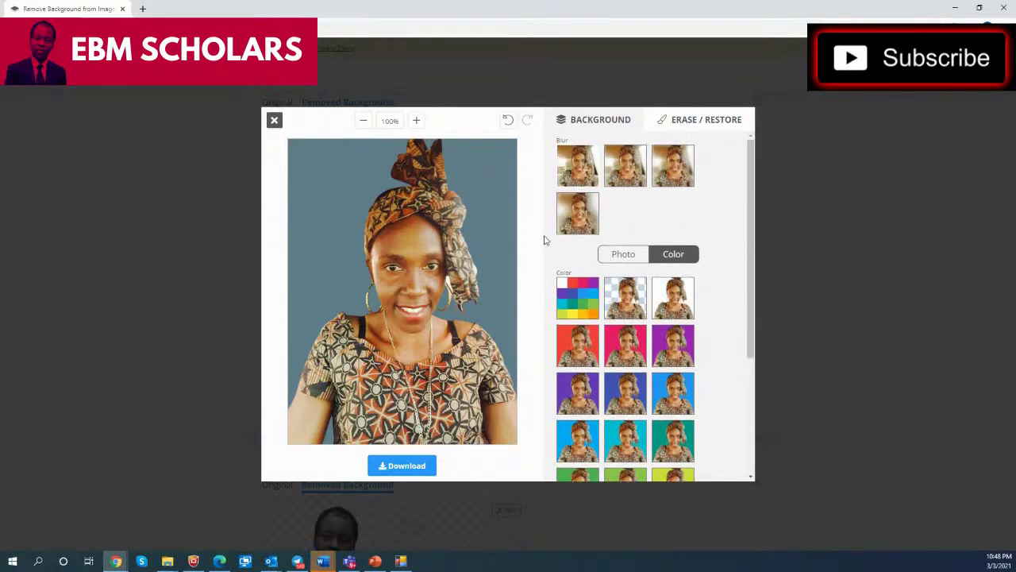
Step: Pick a custom bright red in the colour chooser and apply it as the portrait's background
left_click(572, 286)
left_click_drag(486, 229, 507, 228)
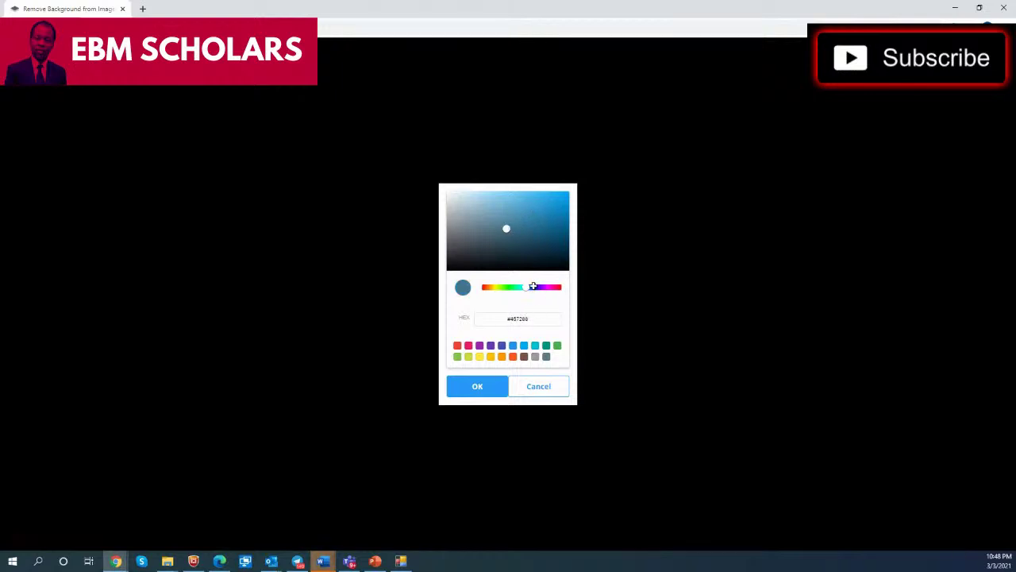
left_click_drag(529, 288, 565, 295)
left_click_drag(513, 230, 562, 200)
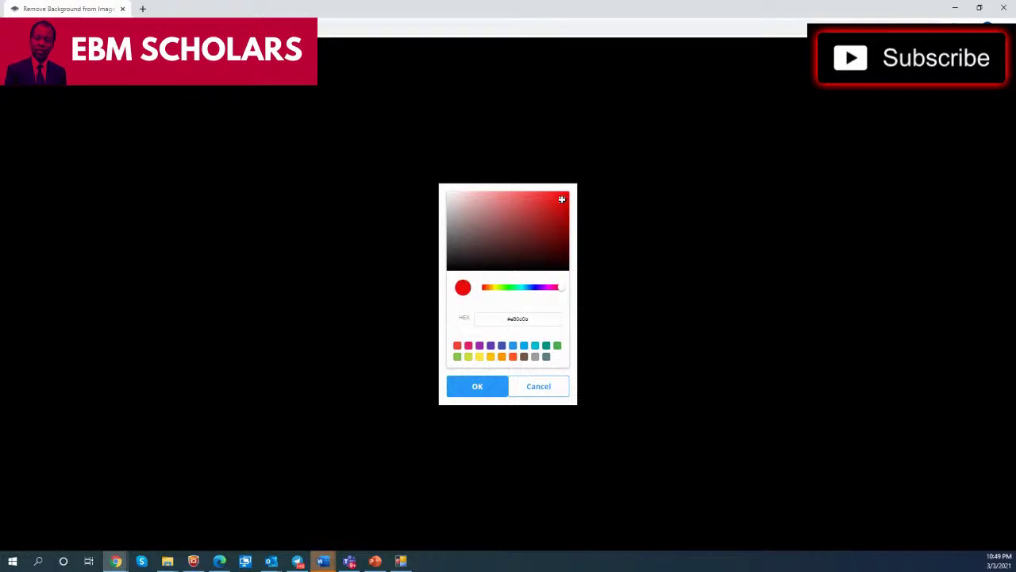
left_click(493, 390)
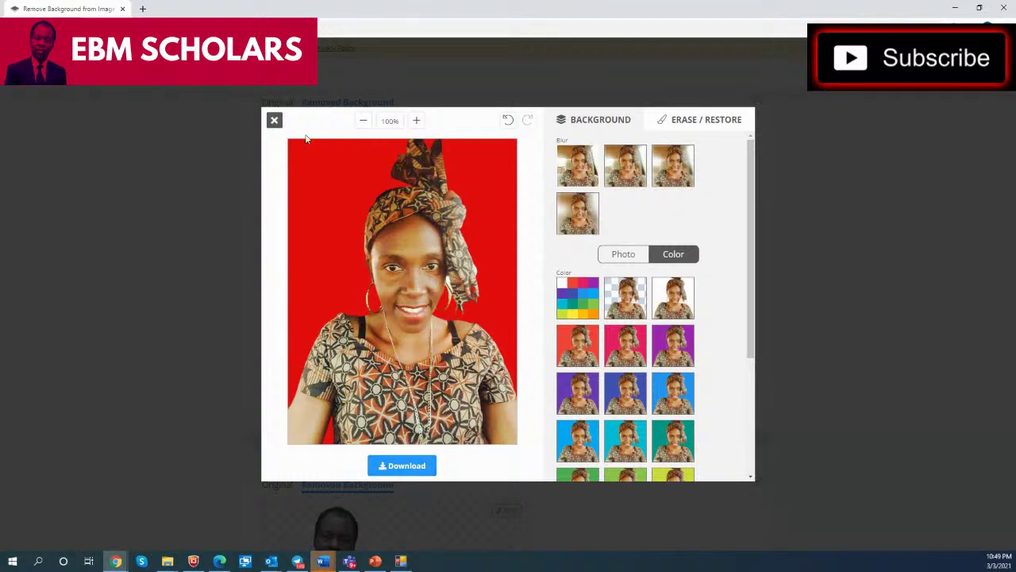
Step: Close the background editor and start a new image upload
left_click(274, 121)
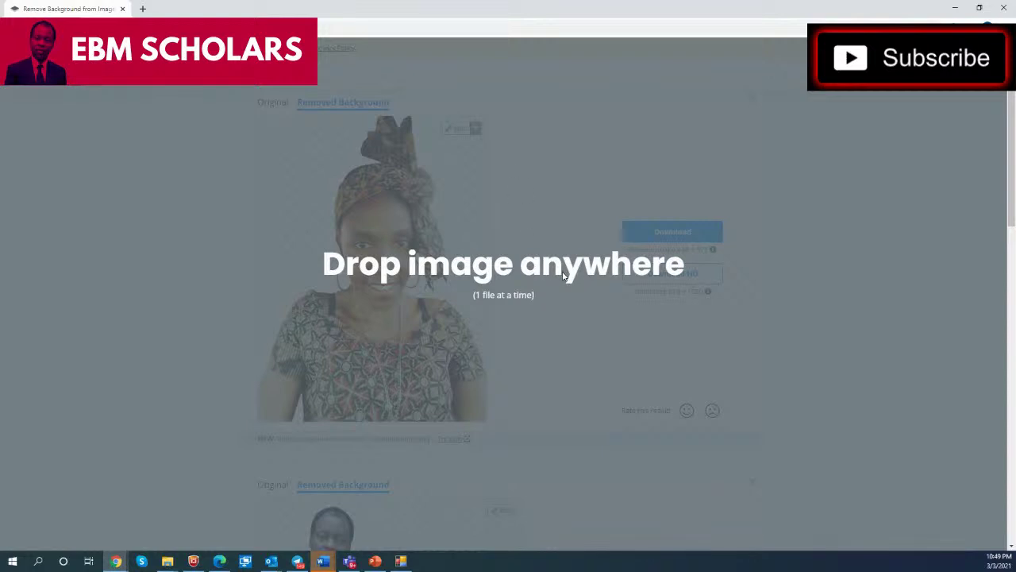
scroll(571, 194, "up", 2)
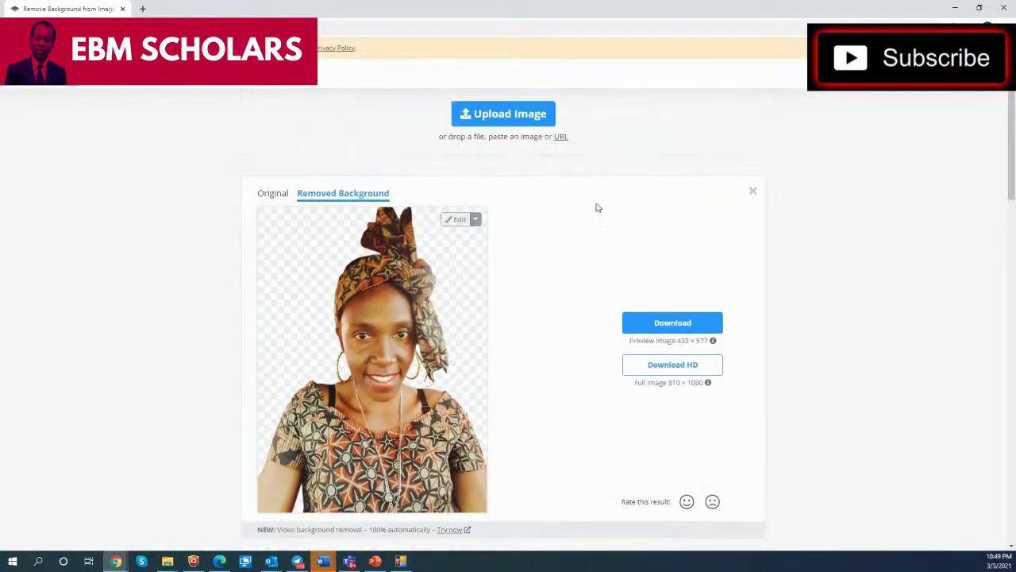
left_click(510, 115)
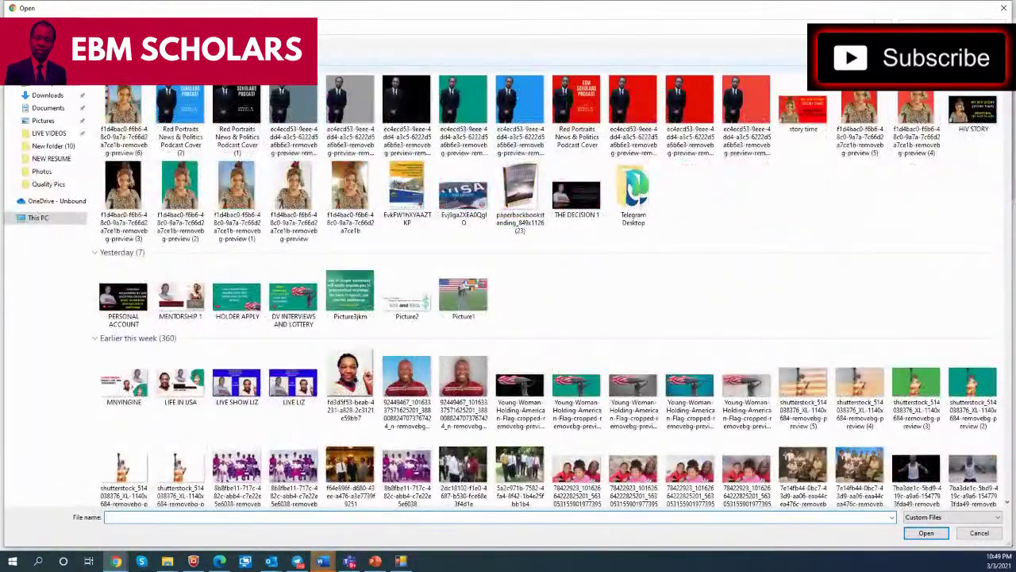
Step: Find the boy's bow-tie portrait in the Open dialog and upload it
left_click_drag(1007, 93, 1007, 147)
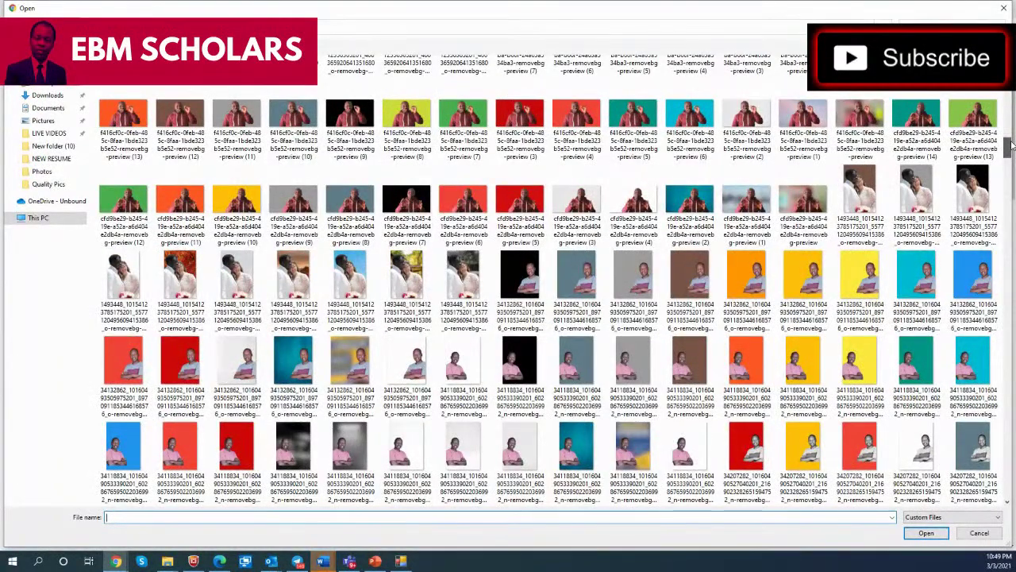
scroll(534, 274, "down", 1)
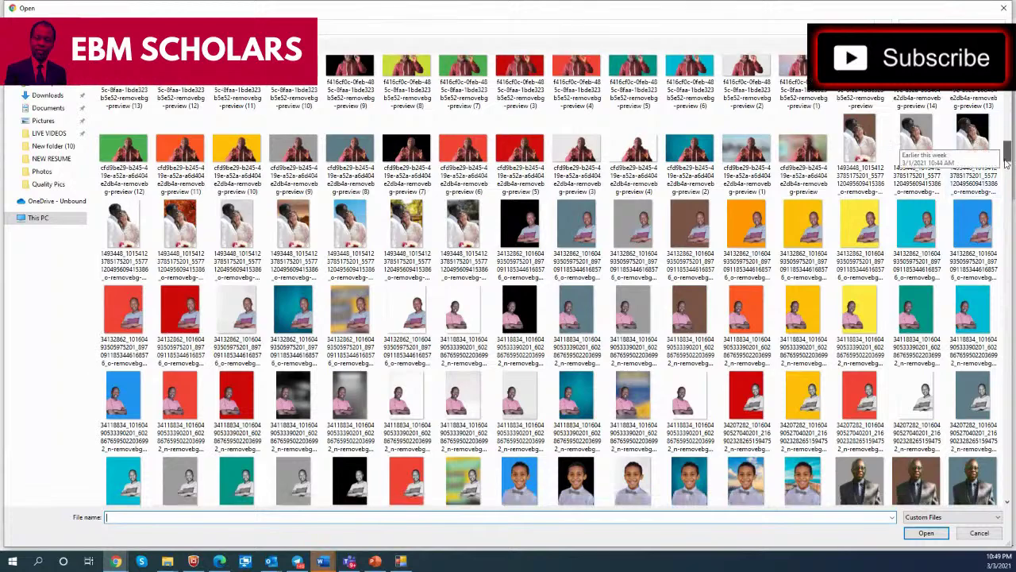
left_click_drag(1007, 156, 1007, 229)
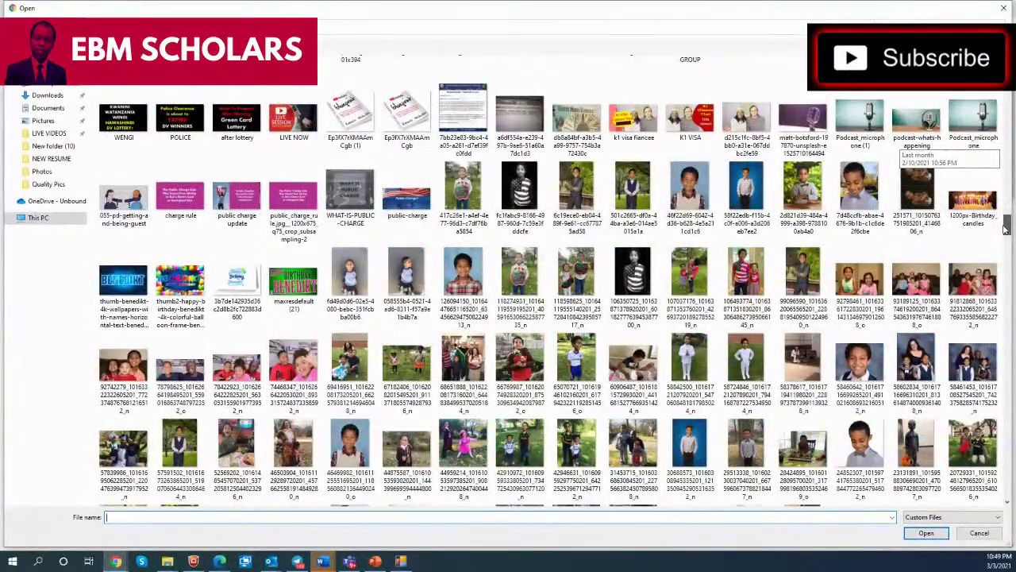
left_click_drag(1005, 229, 1006, 230)
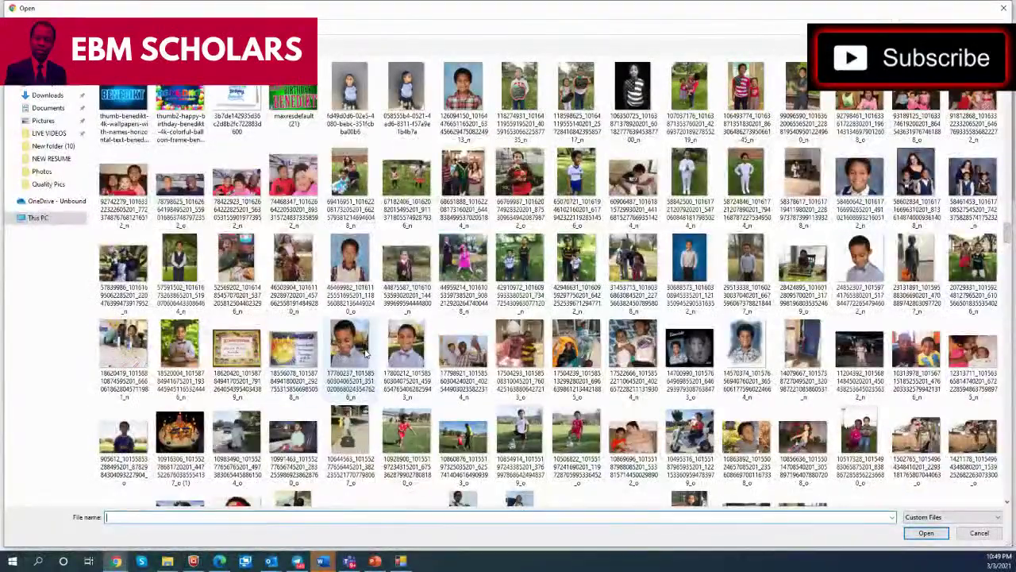
left_click(411, 354)
double_click(411, 354)
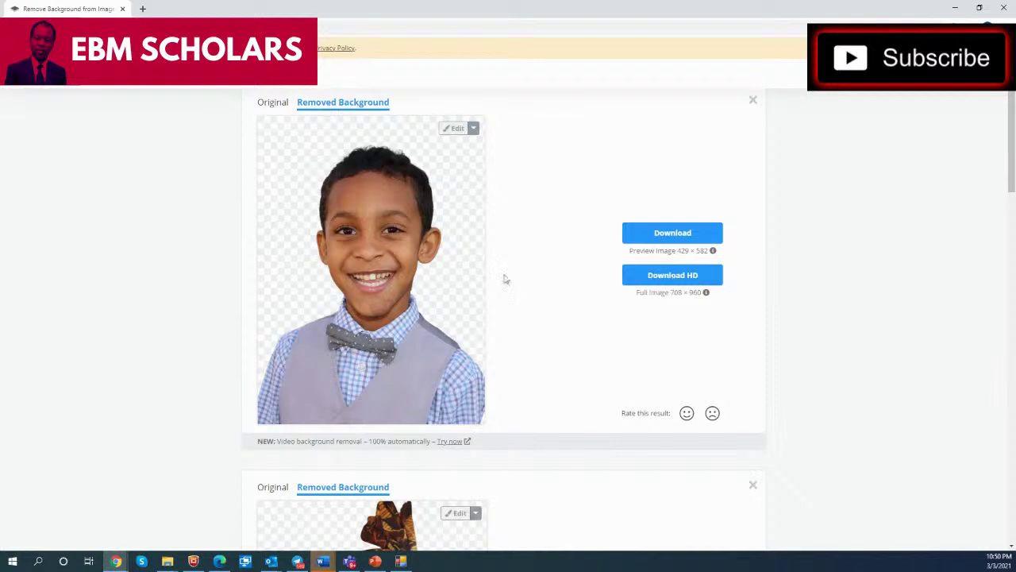
Step: Open the boy's bow-tie cut-out in the background editor
left_click(458, 128)
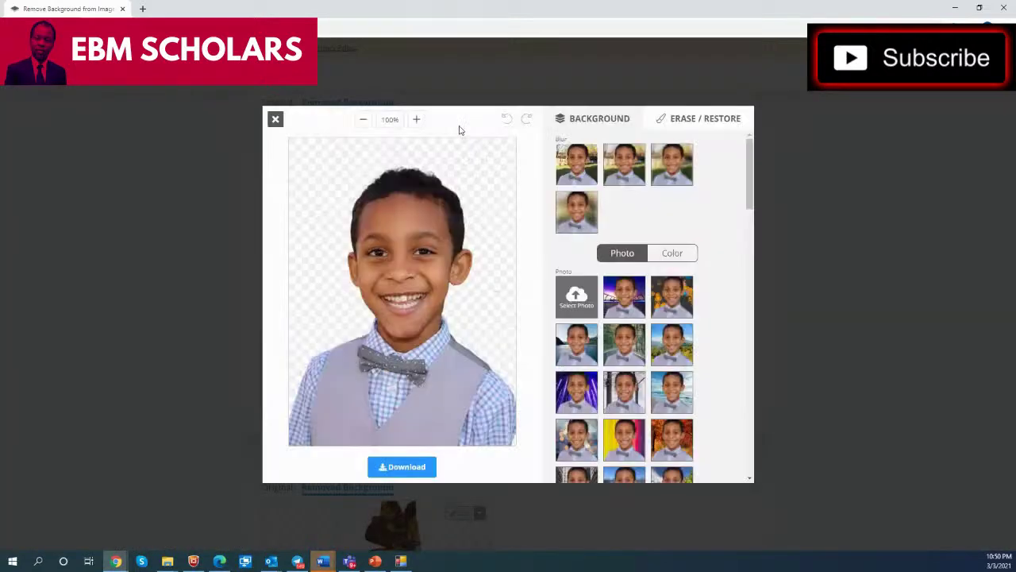
Step: Try blur on the boy's photo, then purple bridge, yellow-pink, orange autumn and grey city backgrounds
left_click(624, 162)
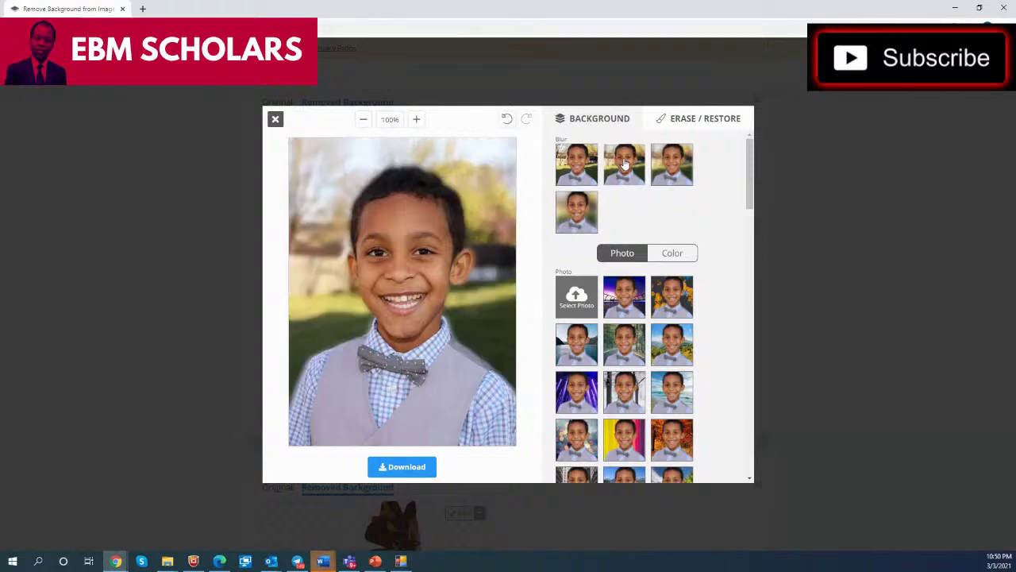
left_click(685, 166)
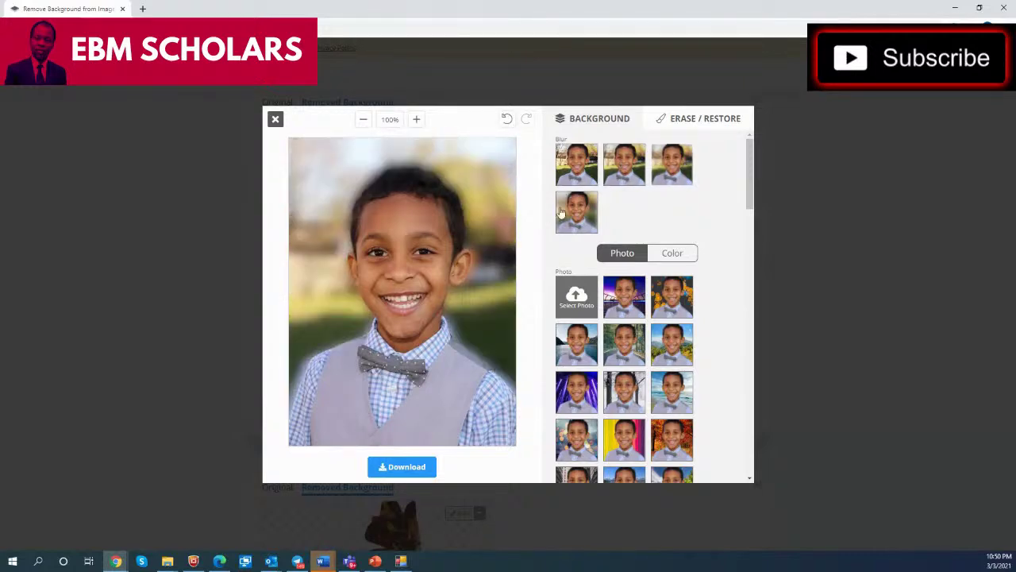
left_click(670, 343)
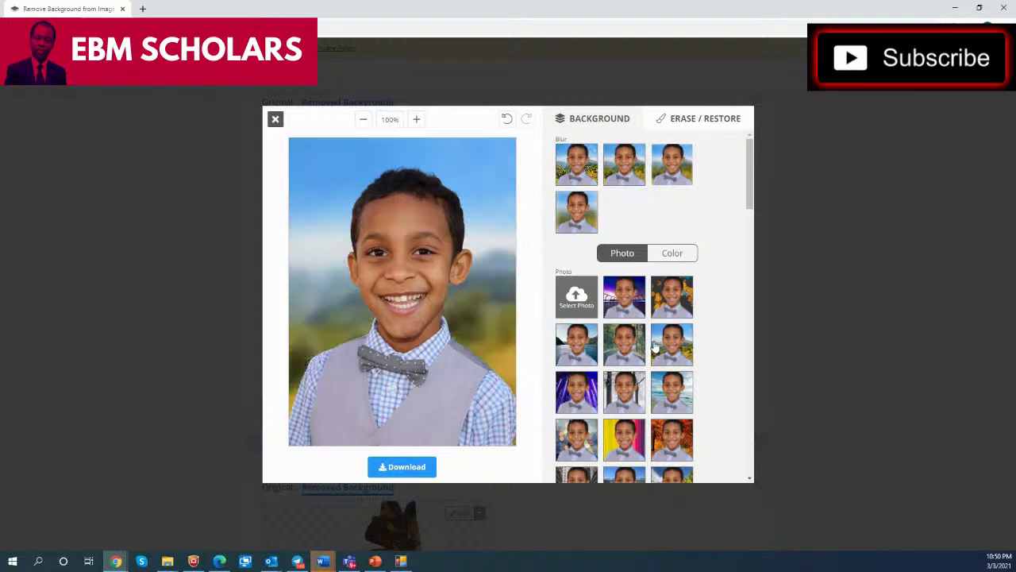
left_click(627, 297)
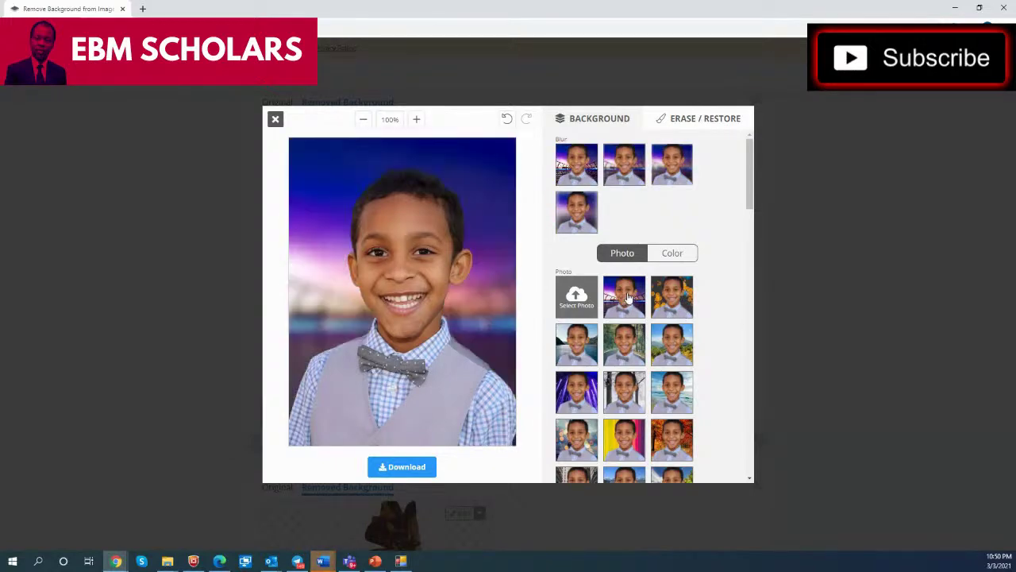
left_click(638, 444)
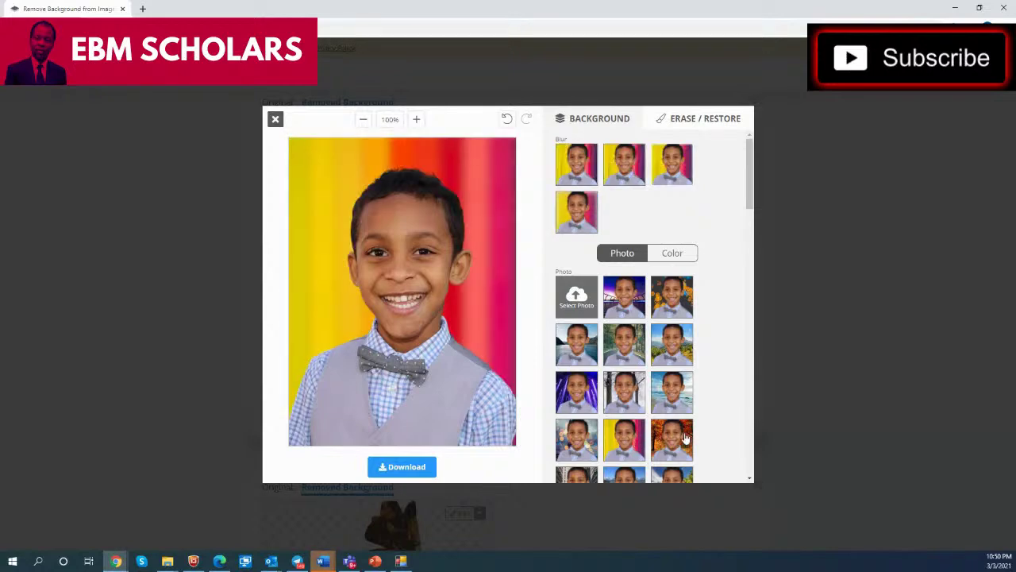
left_click(676, 444)
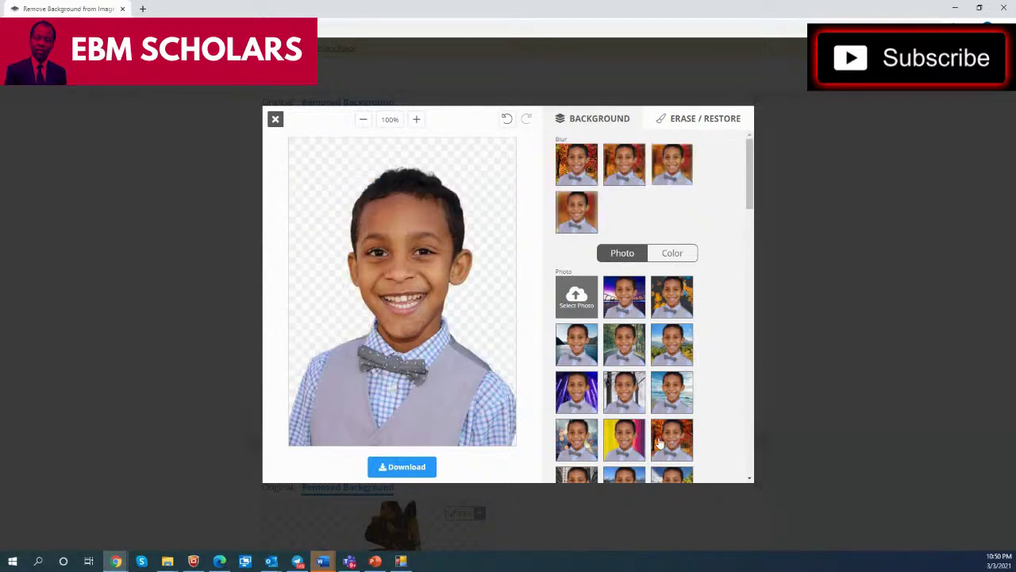
left_click(584, 478)
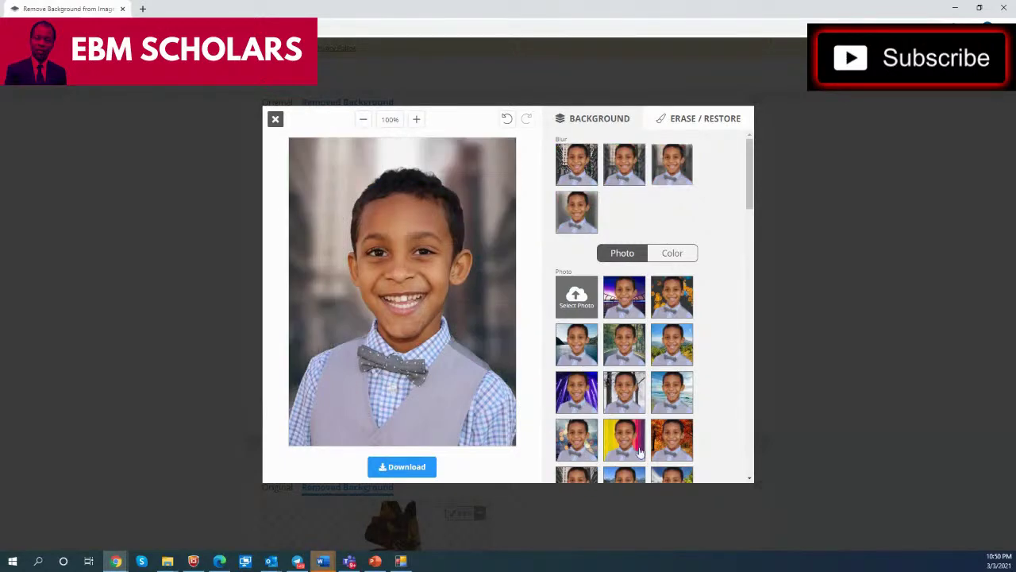
left_click(673, 447)
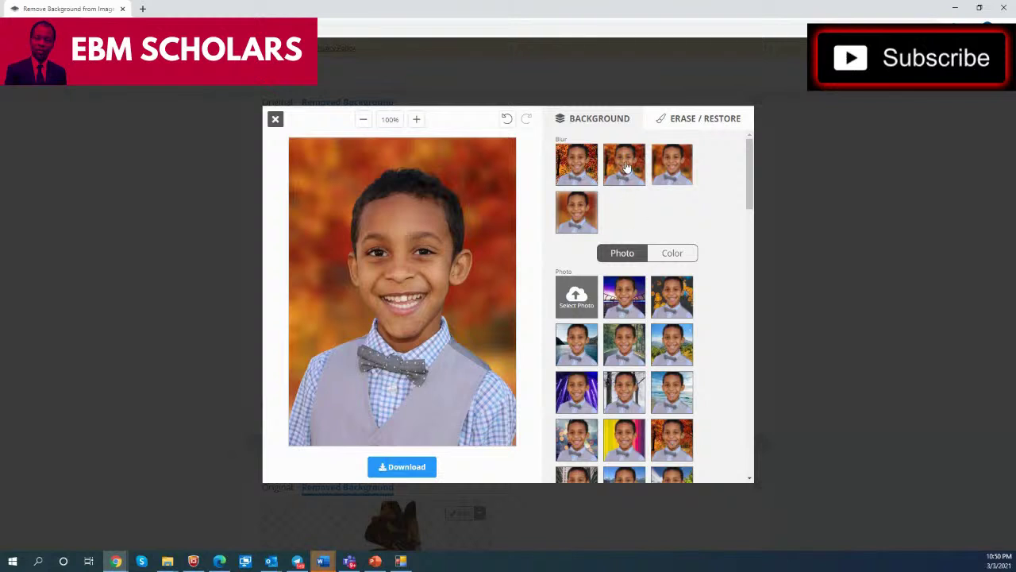
Step: Test the autumn forest background unblurred and strongly blurred, then purple stage and teal backdrops
left_click(581, 169)
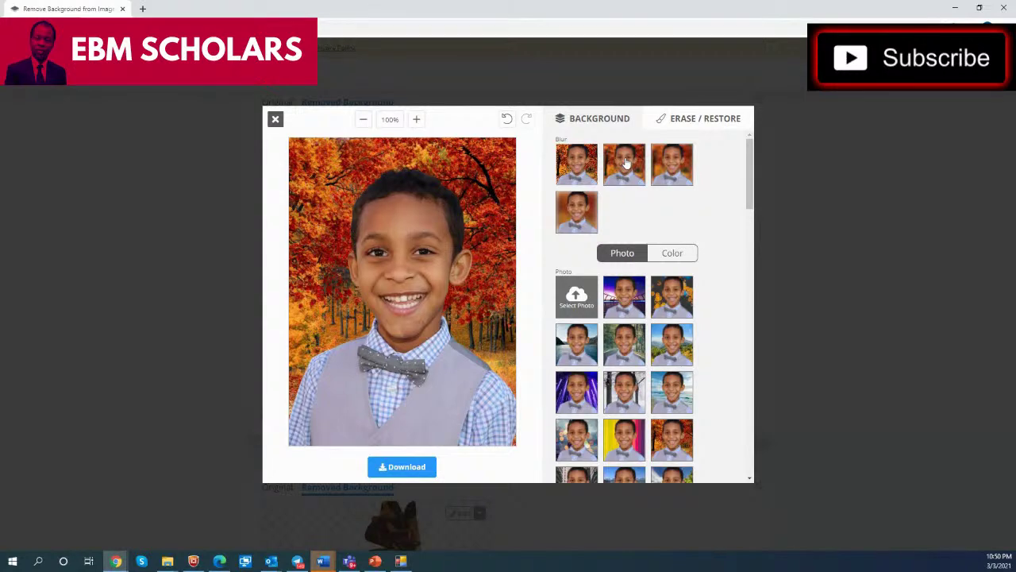
left_click(684, 164)
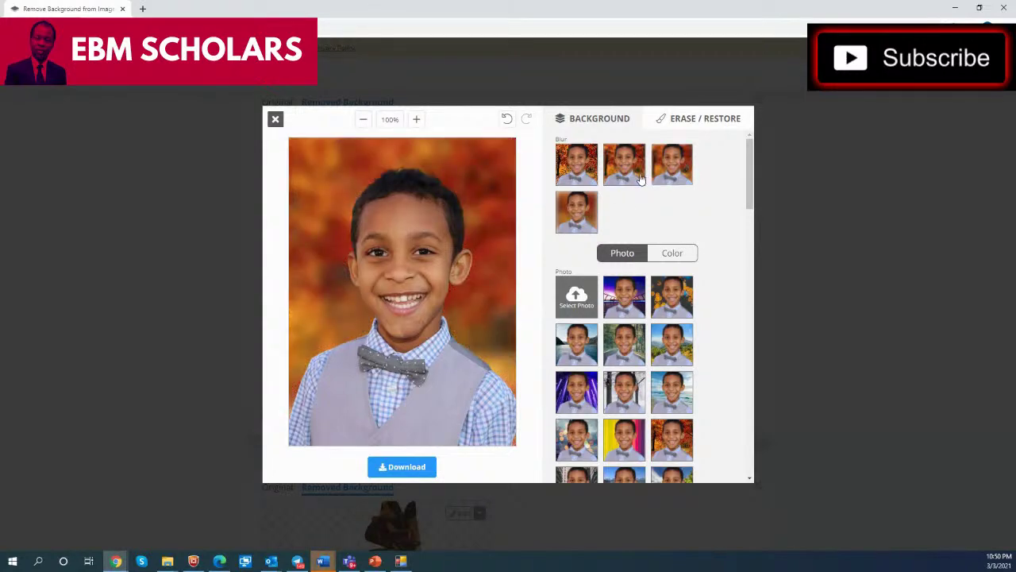
left_click(572, 396)
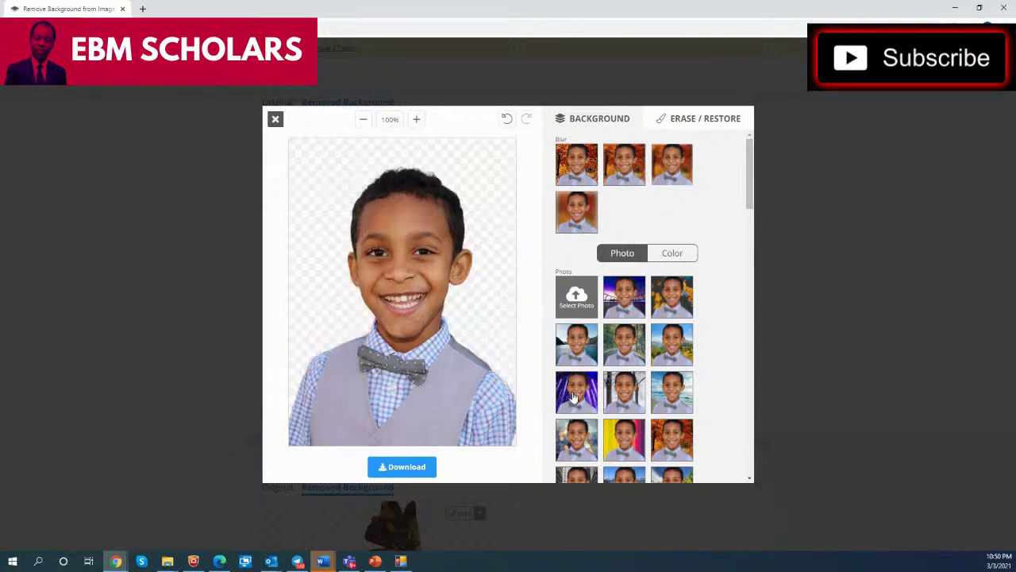
scroll(660, 393, "down", 5)
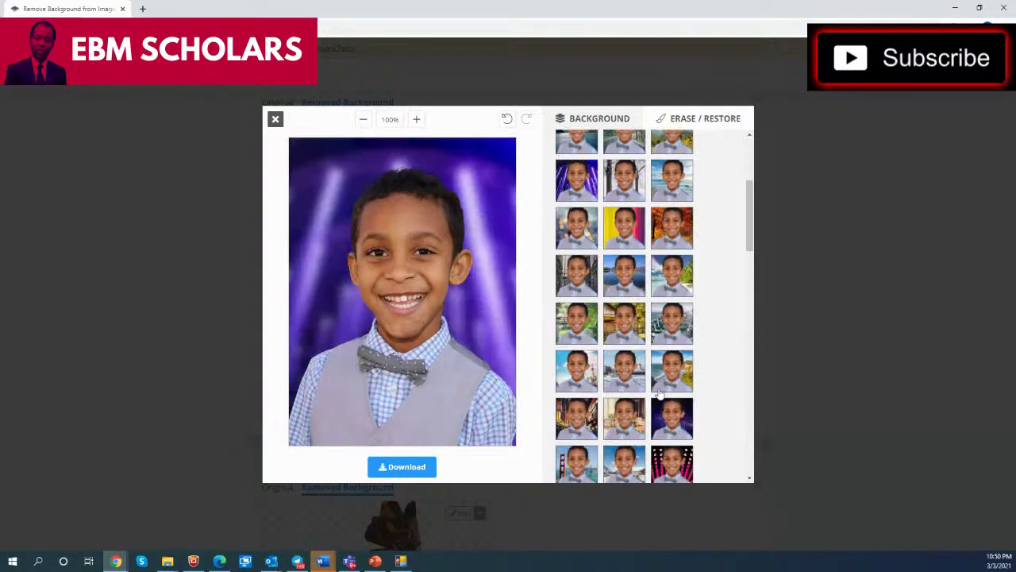
scroll(659, 393, "down", 3)
left_click(625, 393)
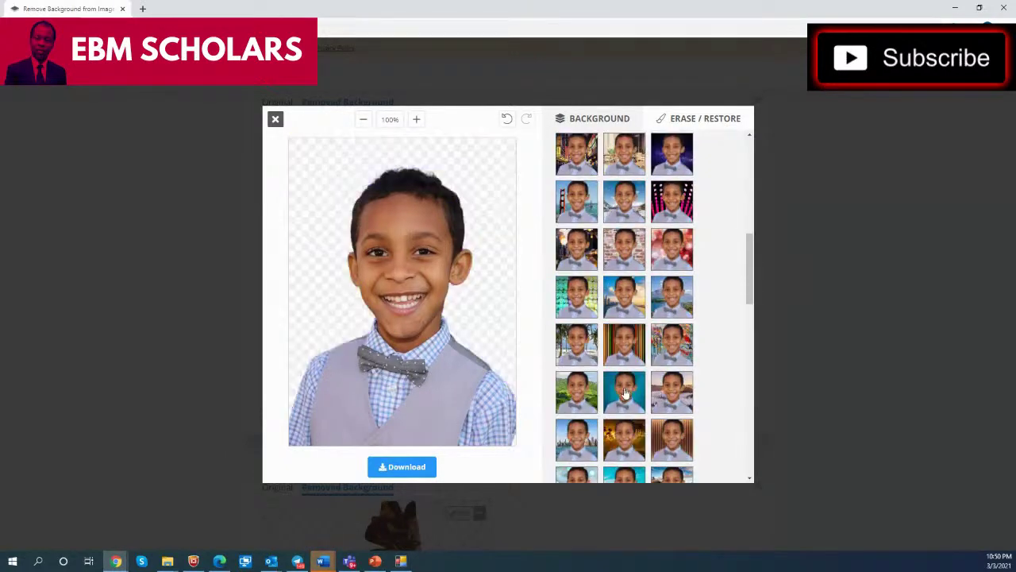
scroll(683, 342, "up", 8)
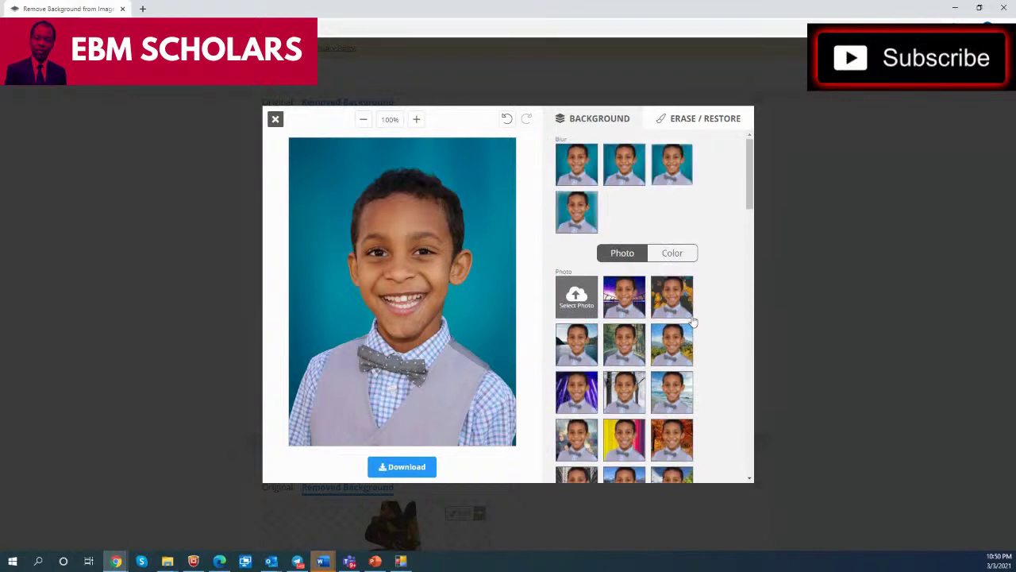
Step: Close the editor and bring up the file dialog to upload another image
left_click(276, 119)
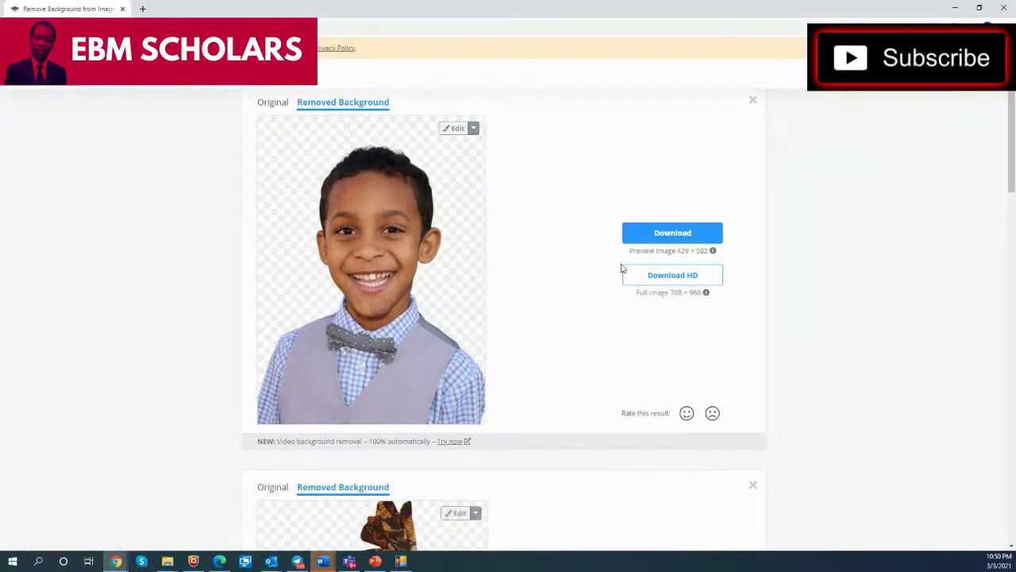
scroll(623, 269, "up", 1)
left_click(502, 118)
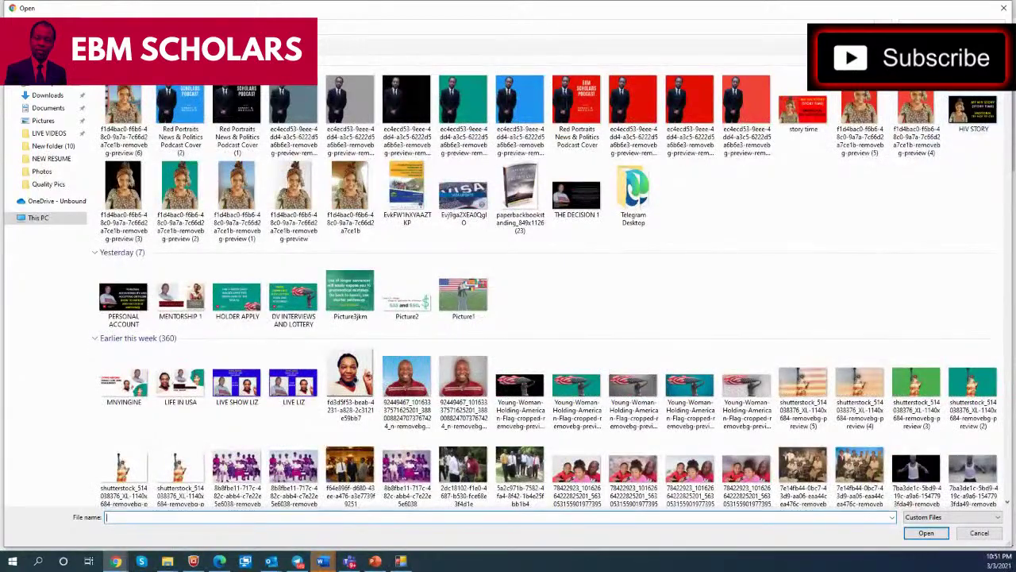
Step: Choose the wedding couple's photo in the Open dialog so remove.bg strips its background
scroll(1008, 119, "down", 10)
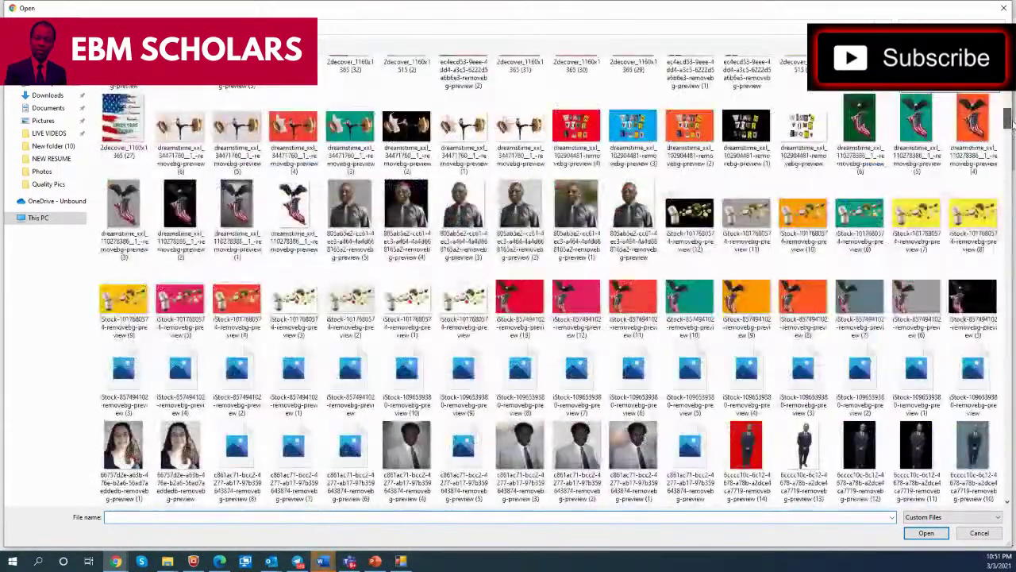
left_click_drag(1010, 119, 1010, 141)
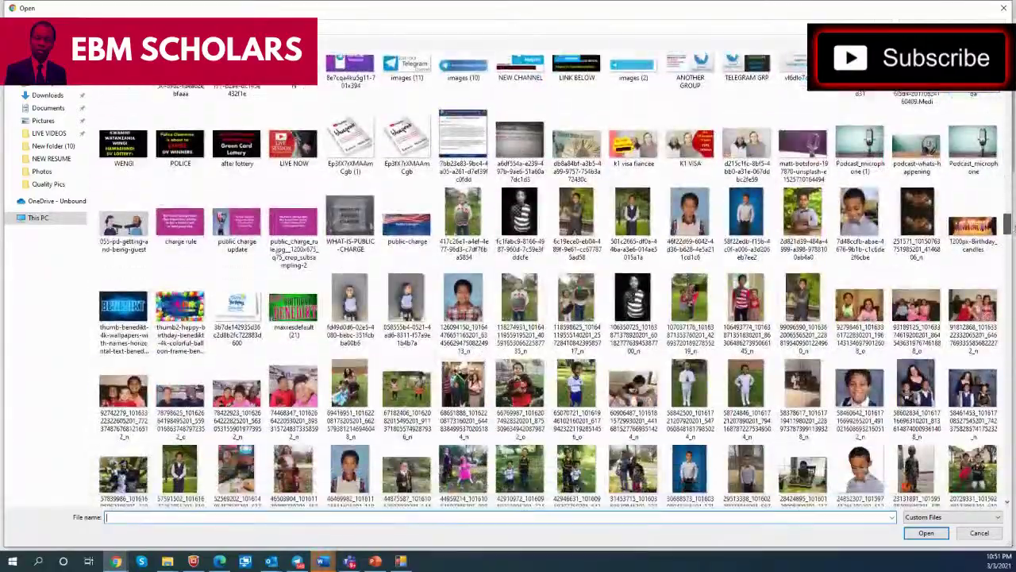
scroll(547, 277, "down", 5)
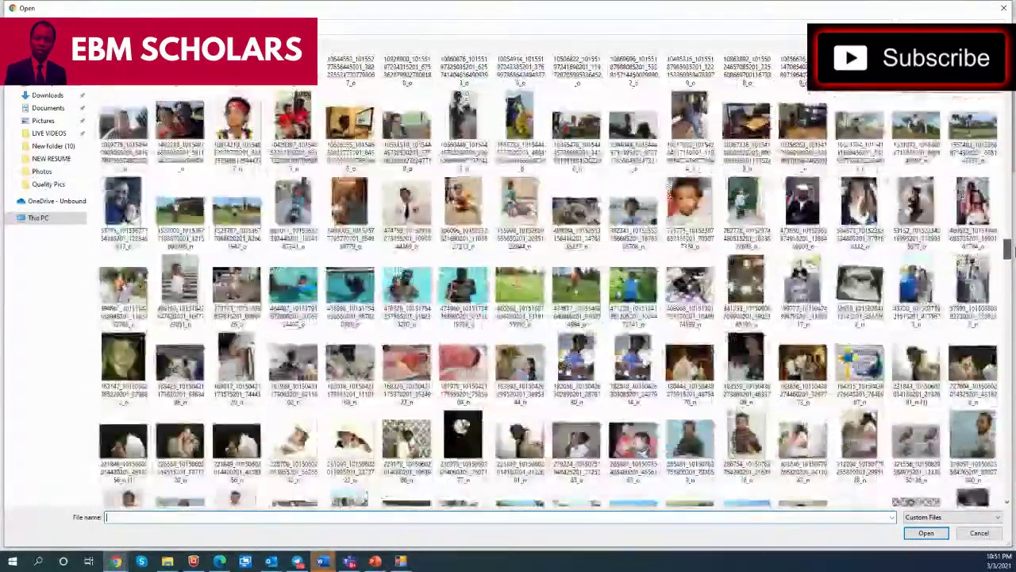
scroll(548, 278, "down", 3)
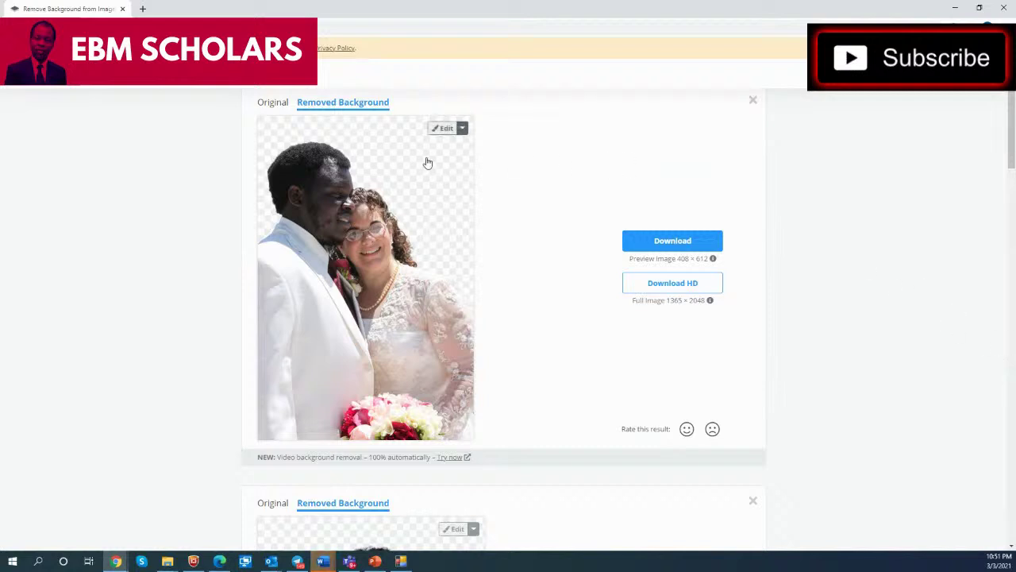
Step: In the editor, try strong, lighter and no blur on the couple's original background
left_click(443, 128)
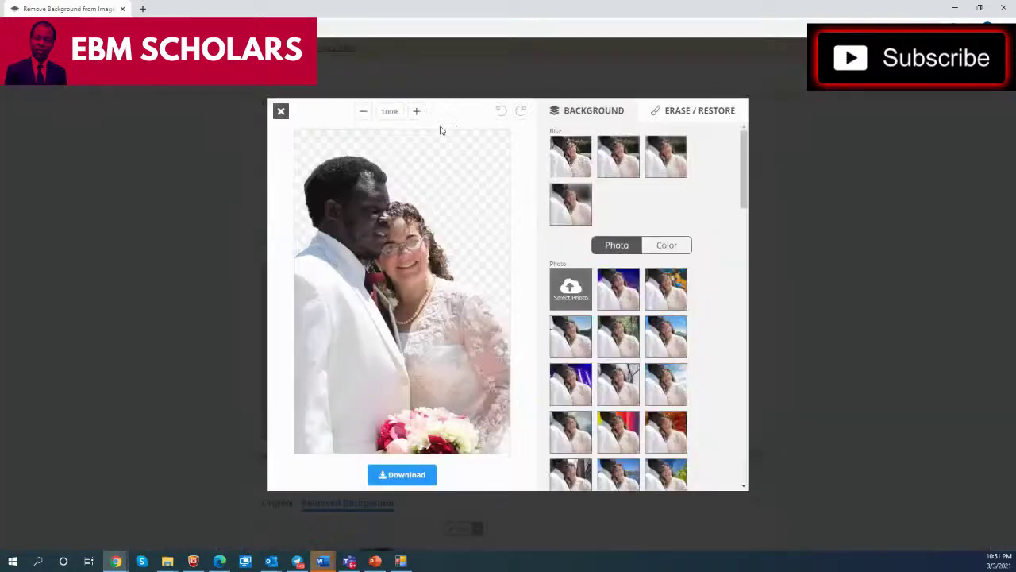
left_click(672, 161)
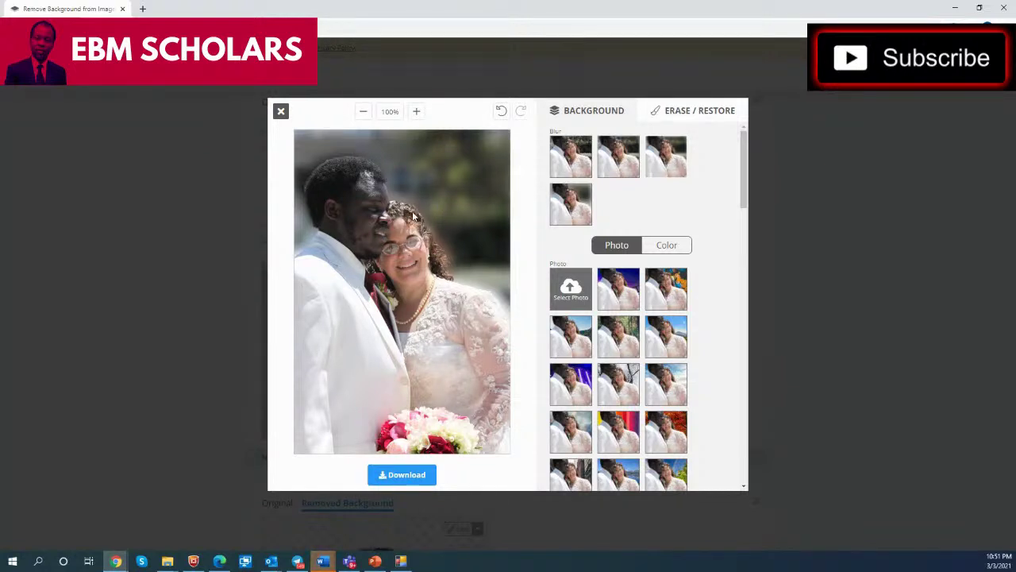
left_click(612, 155)
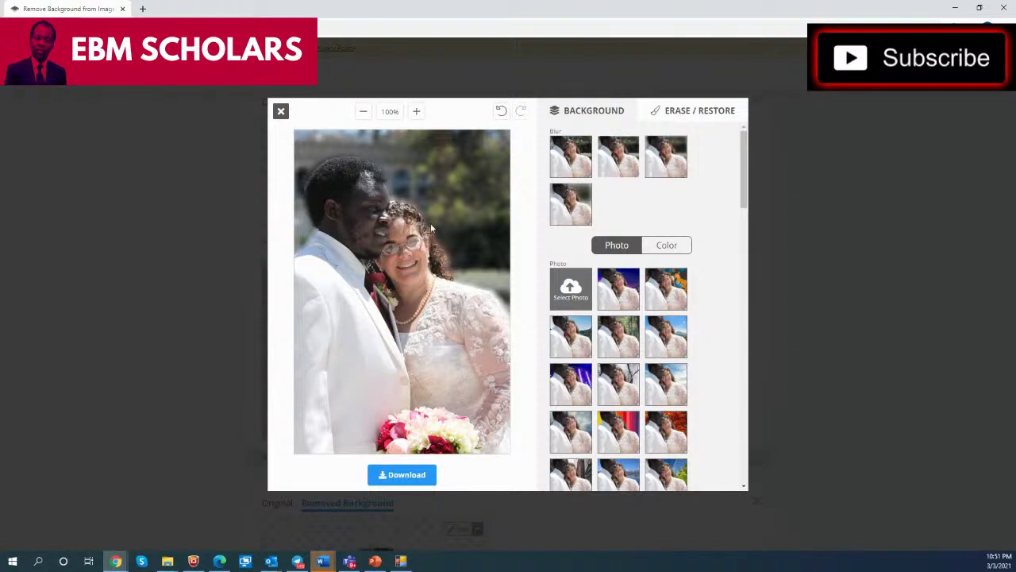
left_click(579, 164)
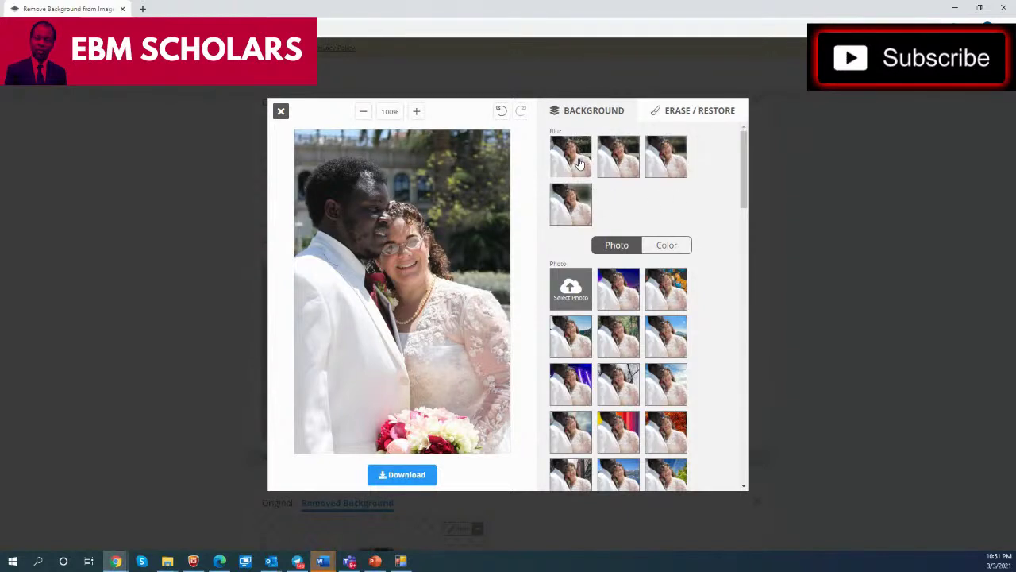
Step: Try snowy branches, sky-and-sea and mountain-sky backdrops, keeping mountain-sky with a light blur
left_click(620, 383)
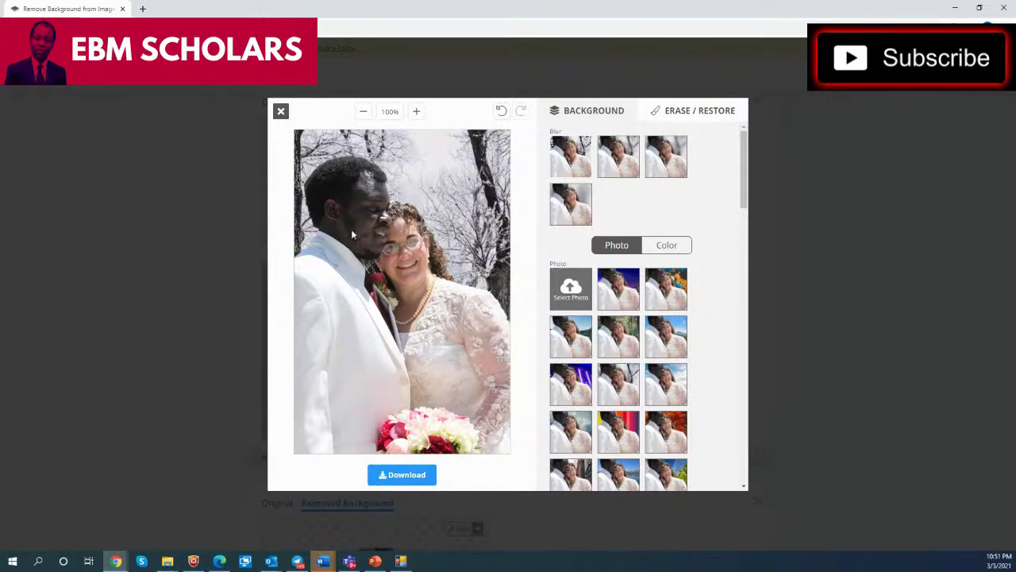
left_click(670, 390)
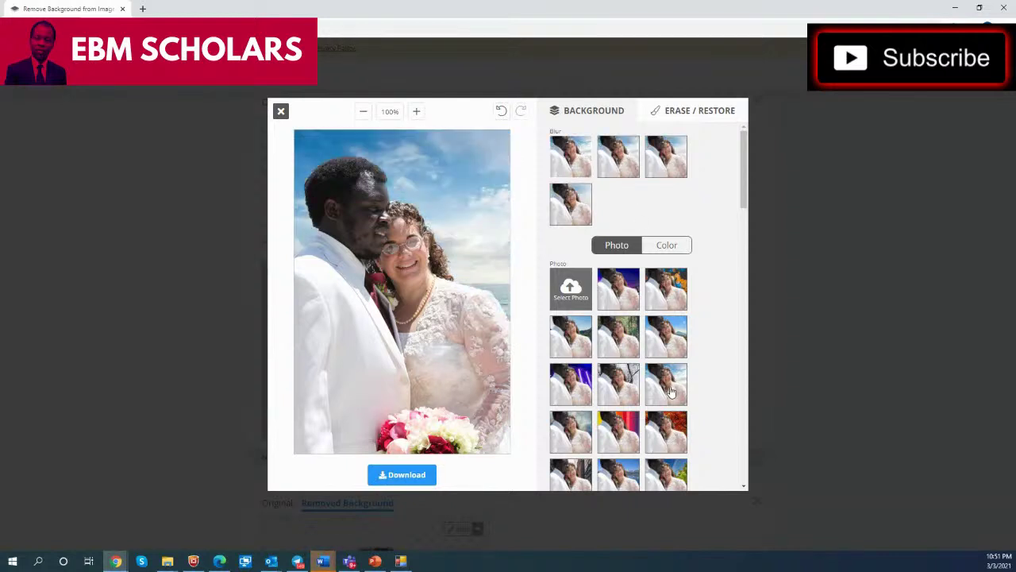
left_click(667, 340)
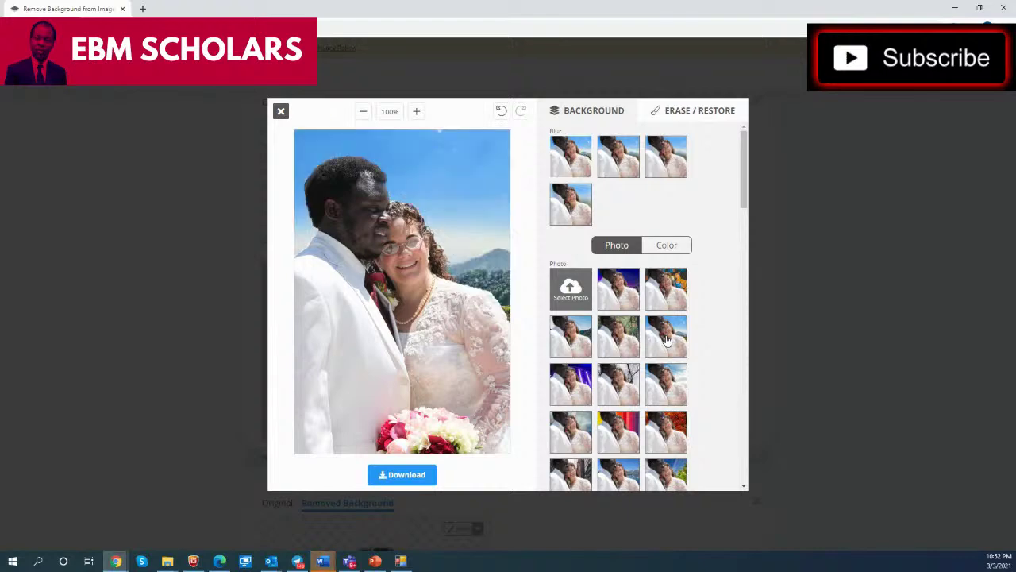
left_click(583, 205)
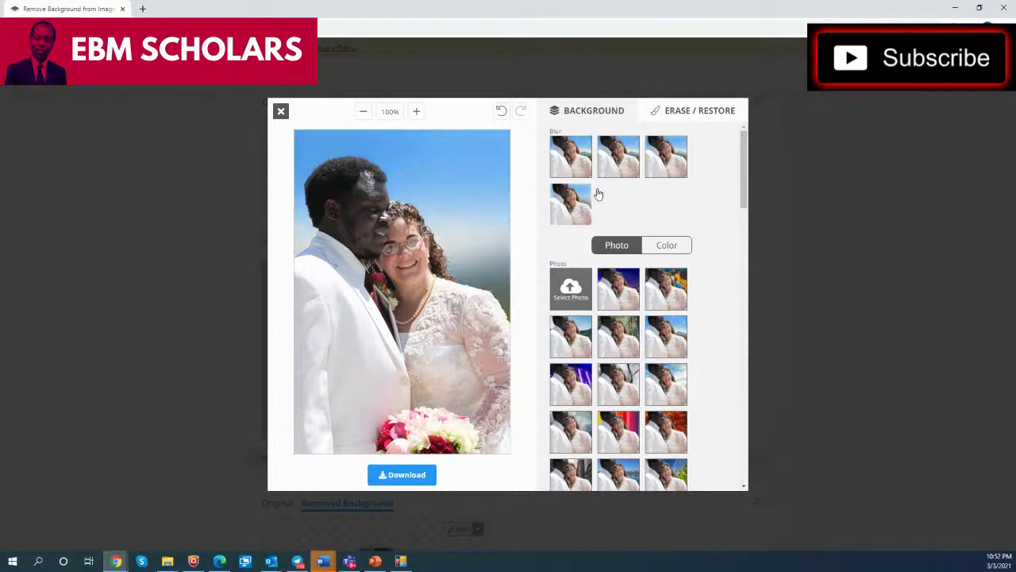
left_click(629, 157)
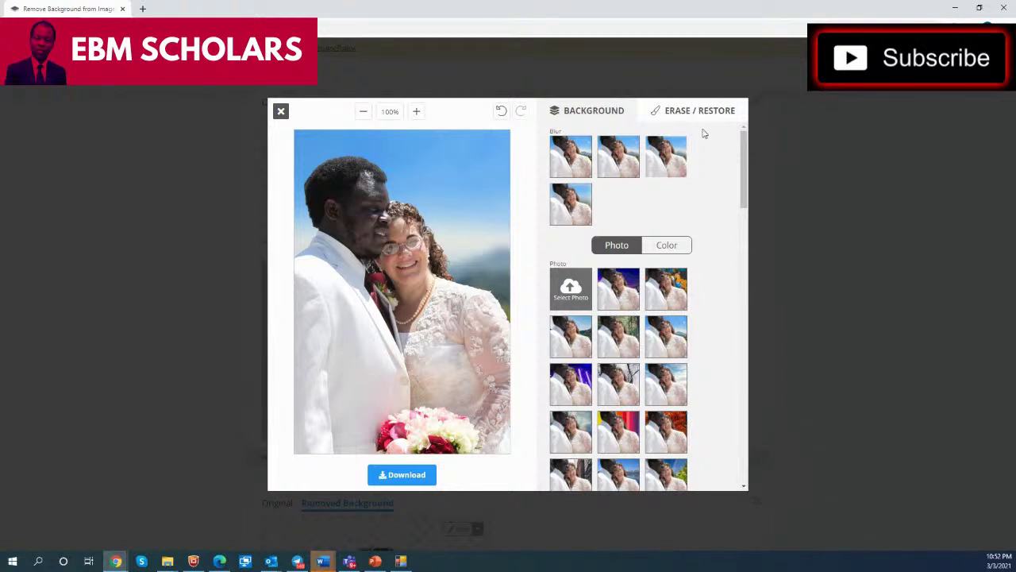
scroll(627, 445, "down", 3)
Step: Try a blue sky photo backdrop and a green garden backdrop behind the couple
left_click(620, 457)
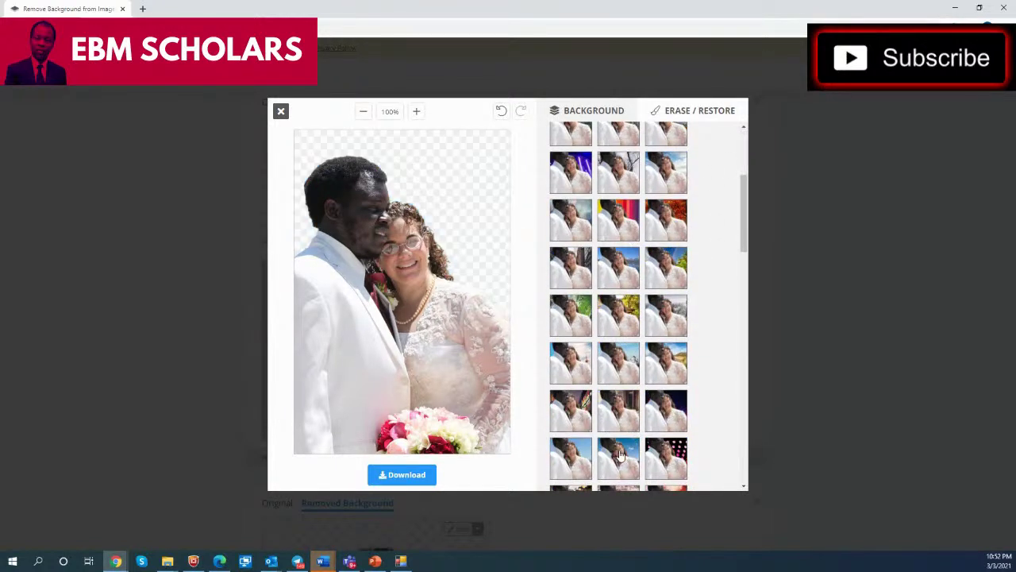
left_click(675, 334)
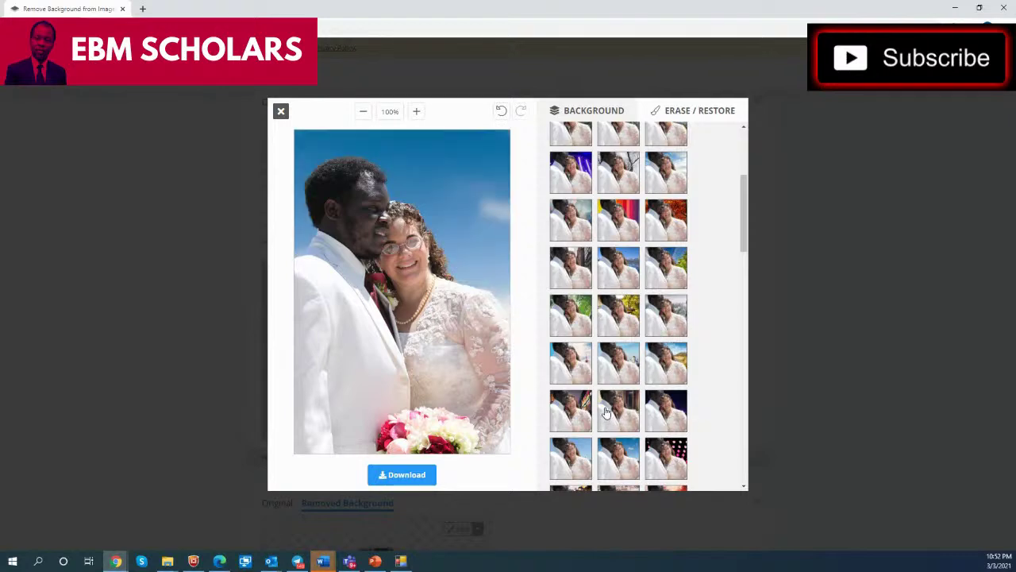
scroll(605, 411, "down", 3)
left_click(621, 431)
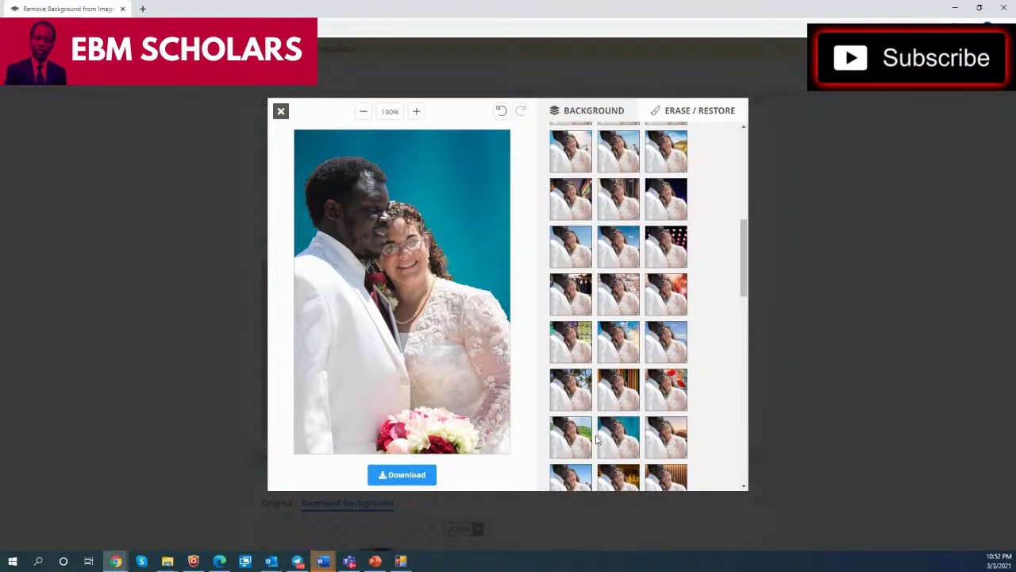
left_click(566, 444)
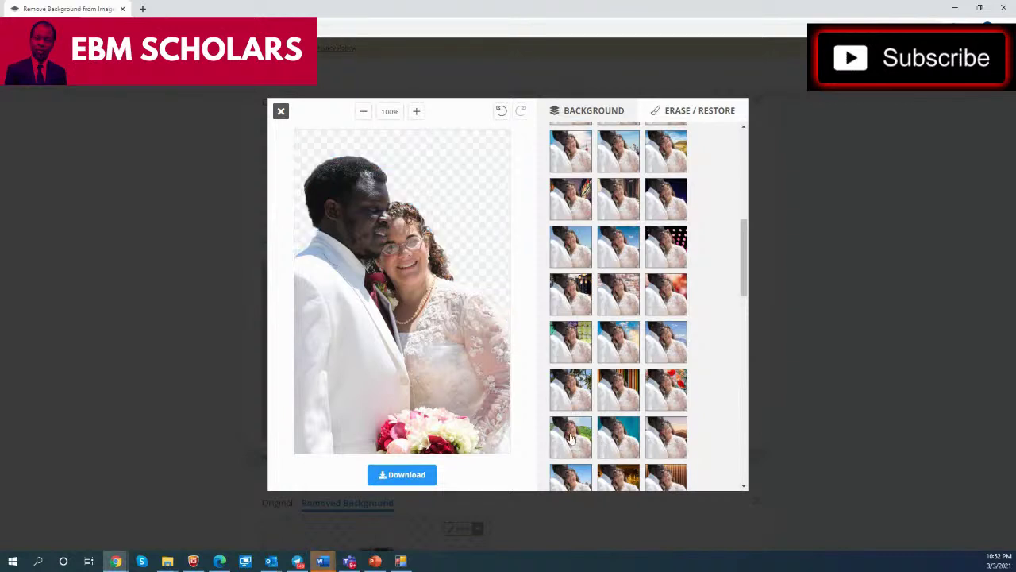
Step: Try the green field backdrop, then settle on the pale grey photo backdrop
scroll(645, 423, "down", 4)
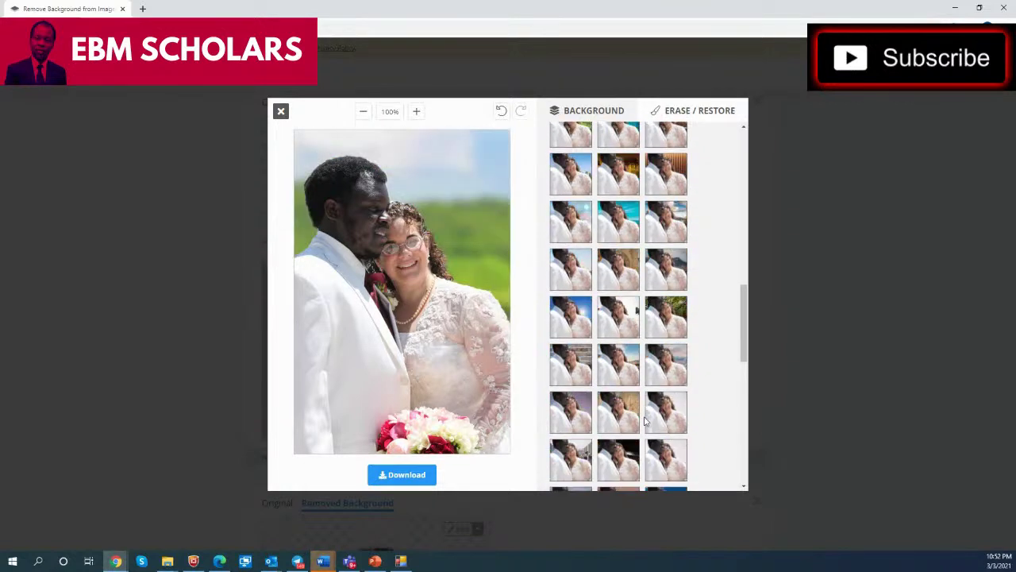
left_click(671, 450)
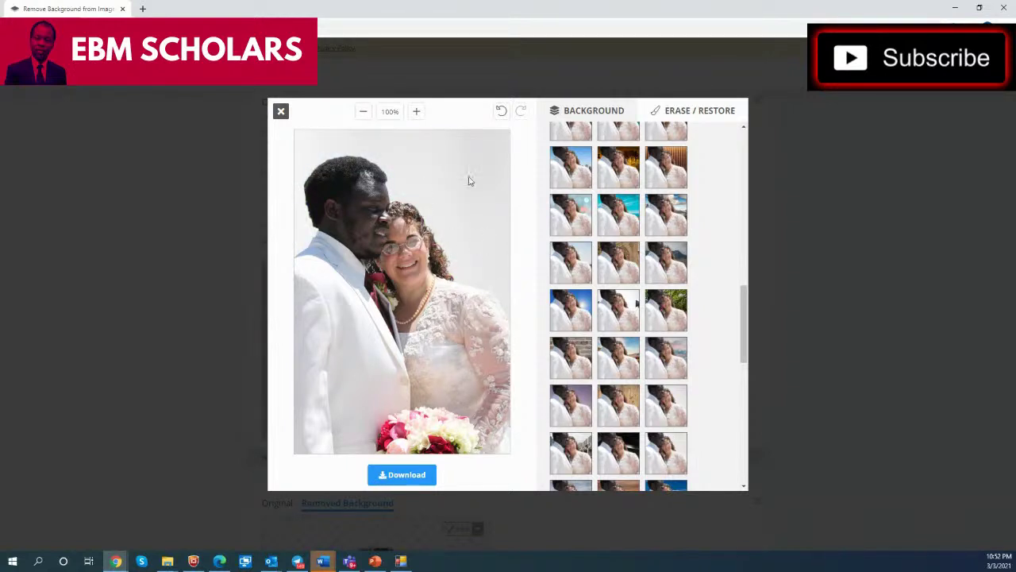
scroll(701, 394, "down", 3)
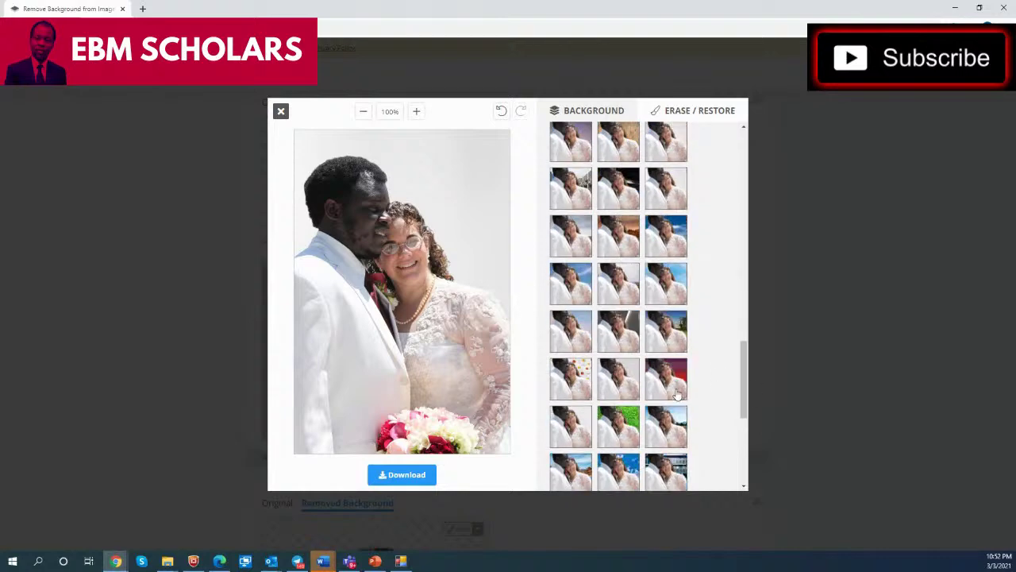
left_click(625, 389)
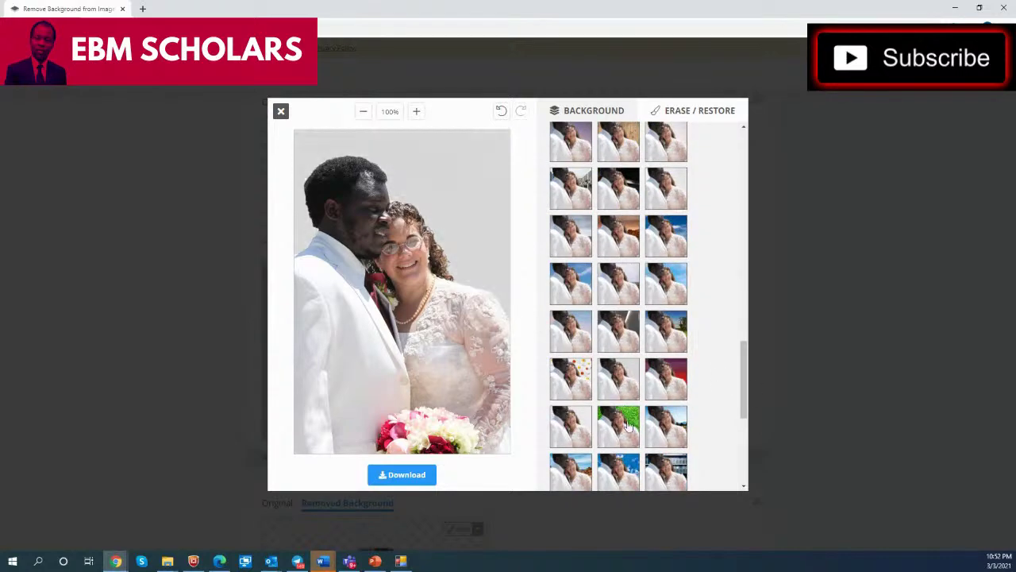
scroll(635, 332, "down", 3)
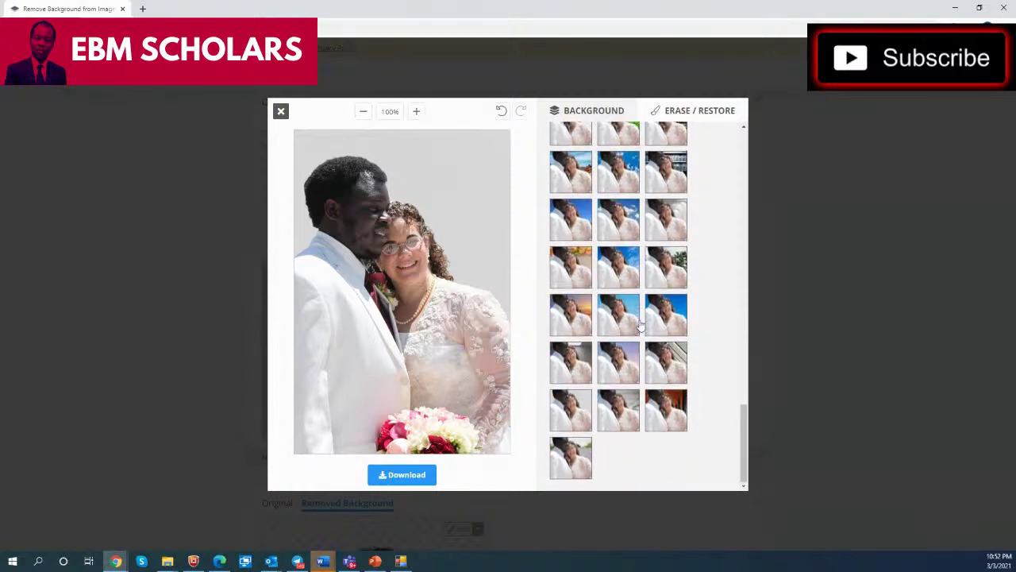
scroll(653, 360, "up", 3)
scroll(653, 360, "up", 5)
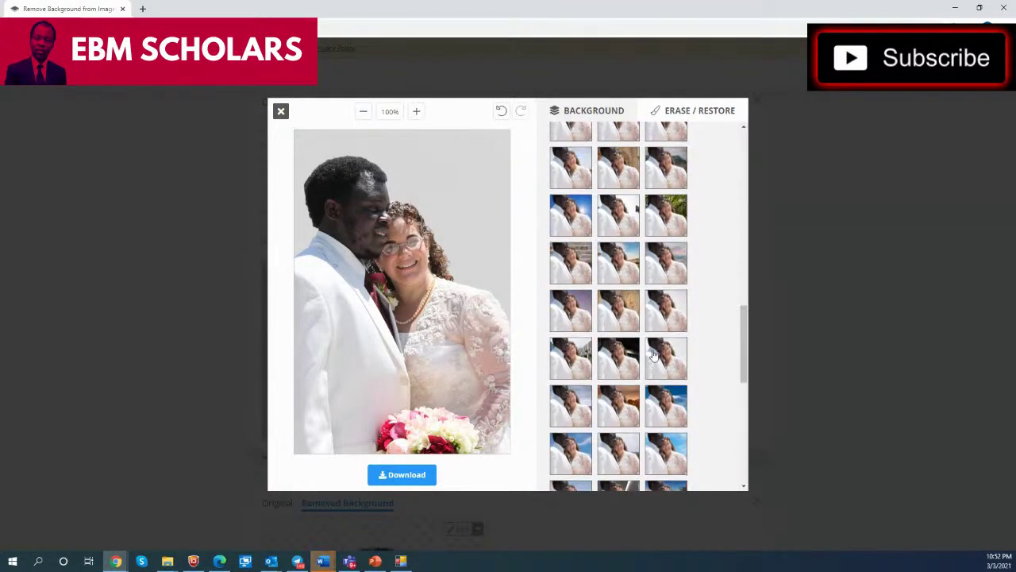
Step: Switch to solid colours and try white, blue, pink, red, purple, cyan, teal and grey
scroll(657, 316, "up", 2)
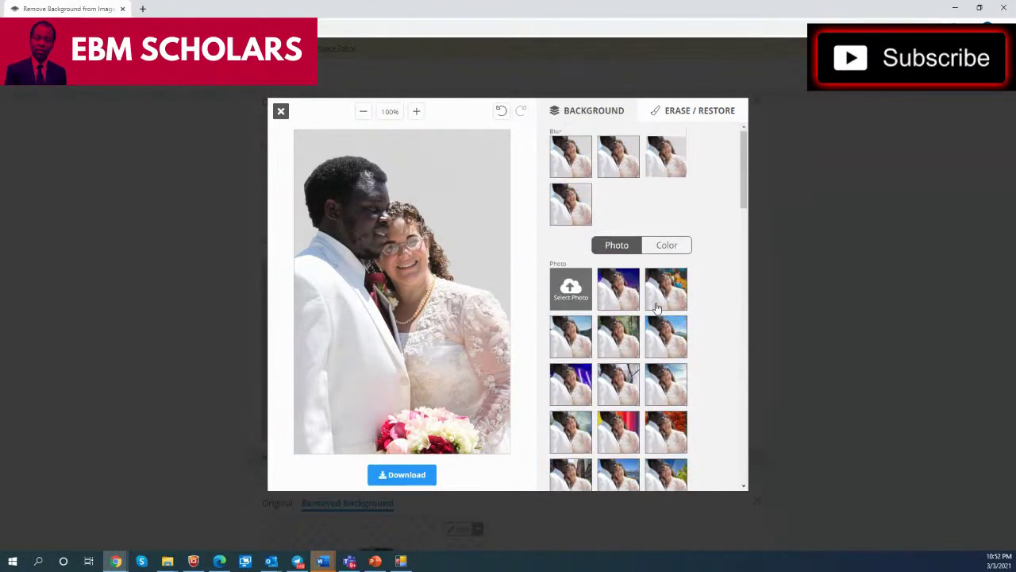
left_click(668, 246)
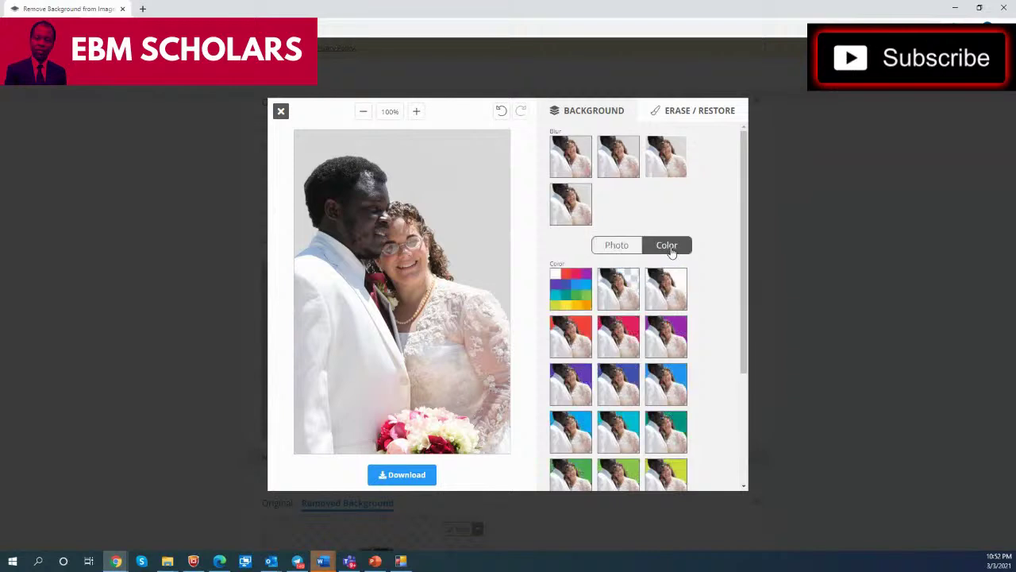
left_click(674, 293)
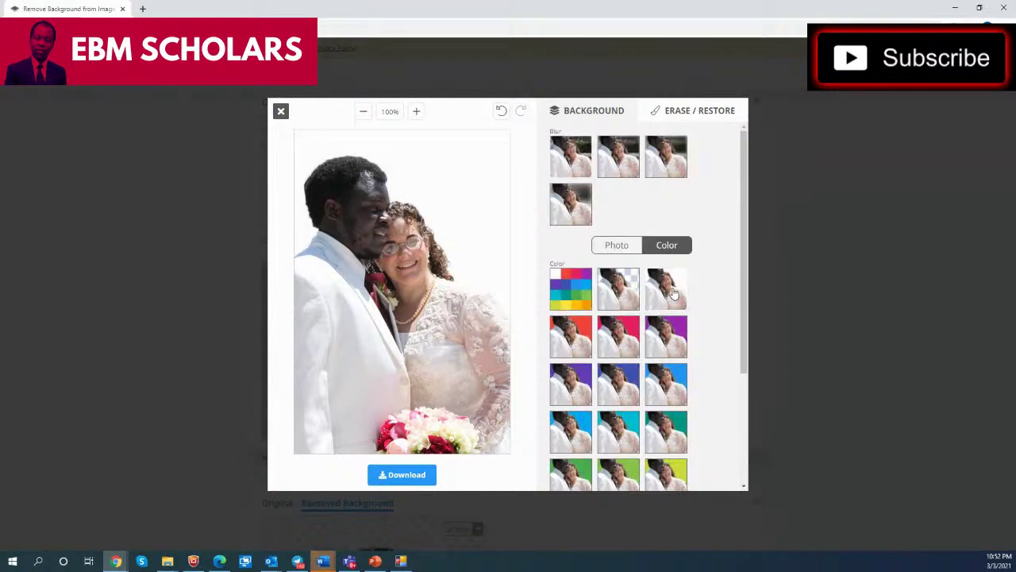
left_click(674, 385)
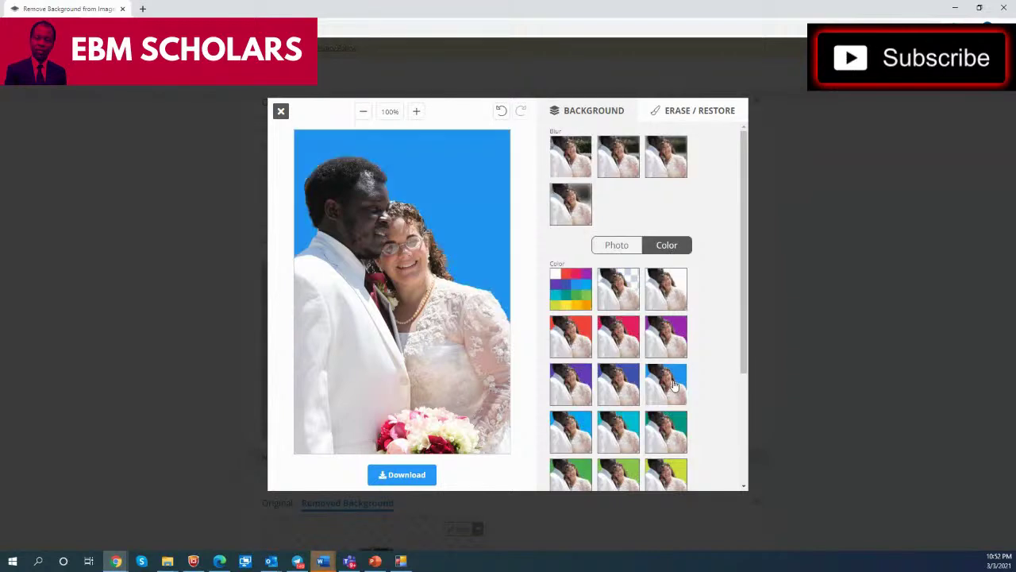
left_click(617, 336)
left_click(569, 334)
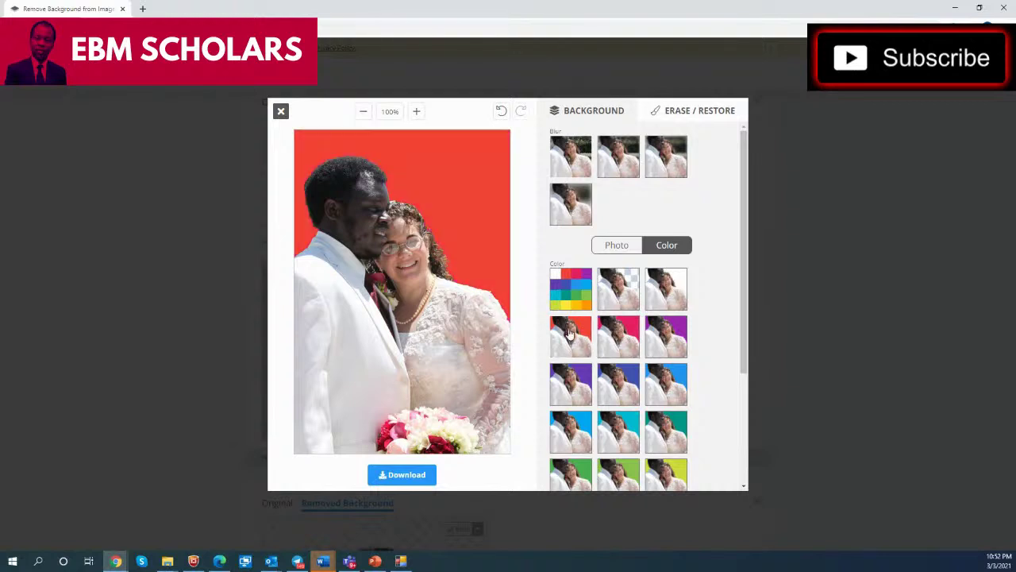
left_click(565, 389)
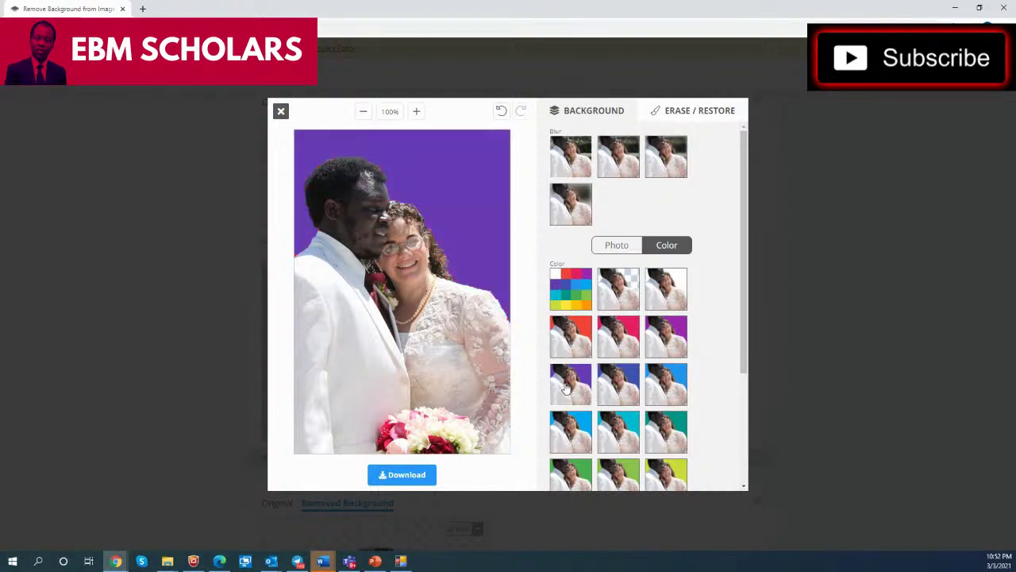
left_click(626, 432)
left_click(671, 430)
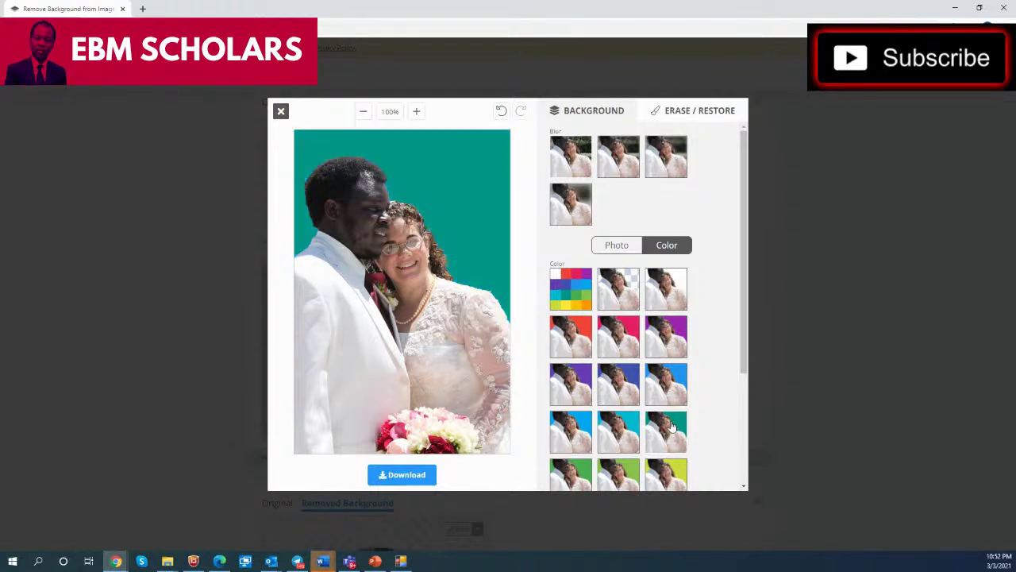
scroll(671, 426, "down", 2)
left_click(671, 425)
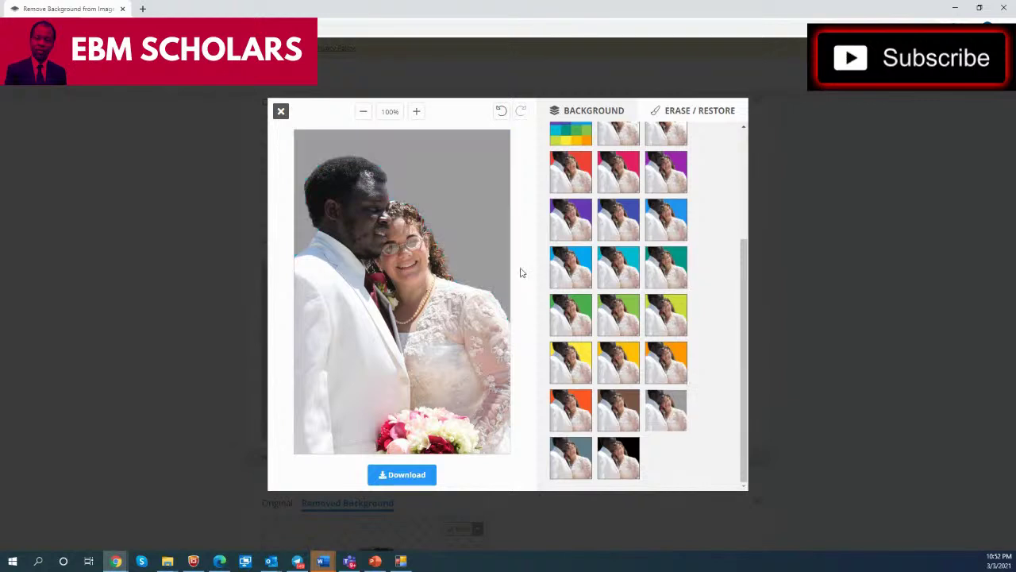
Step: Try blue, slate, orange and two greens, settle on black, and start the download
left_click(666, 220)
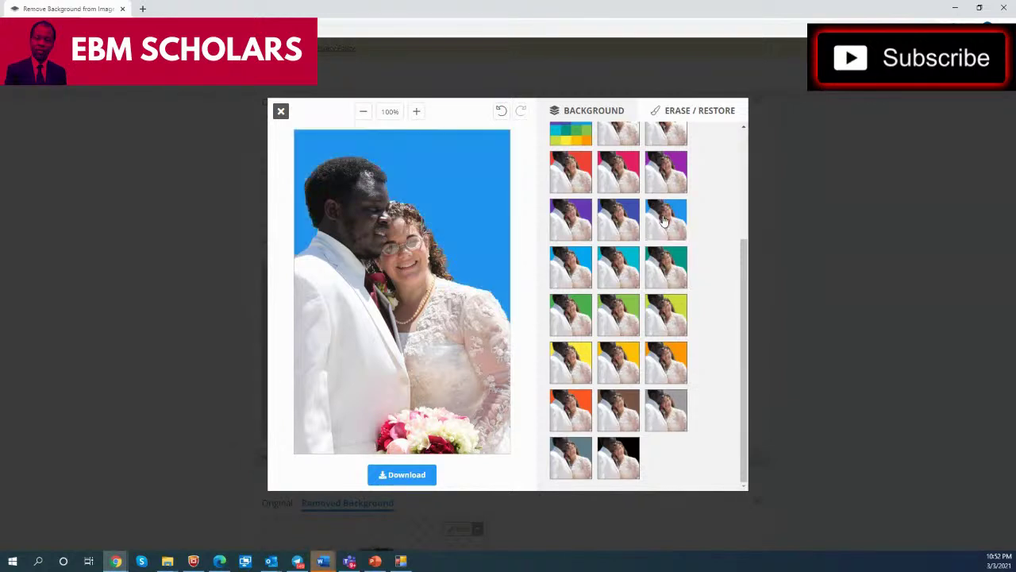
left_click(613, 465)
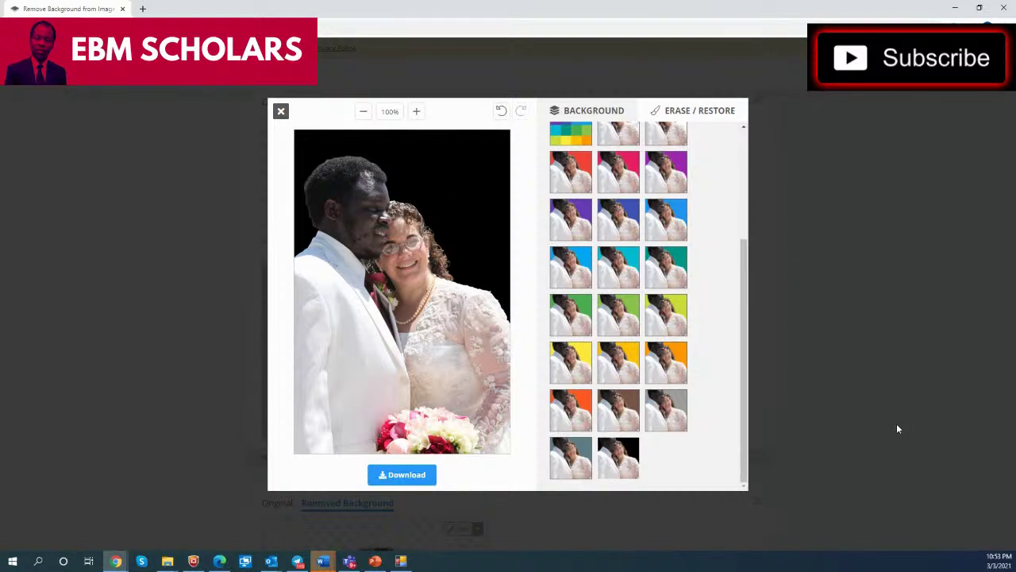
left_click(586, 452)
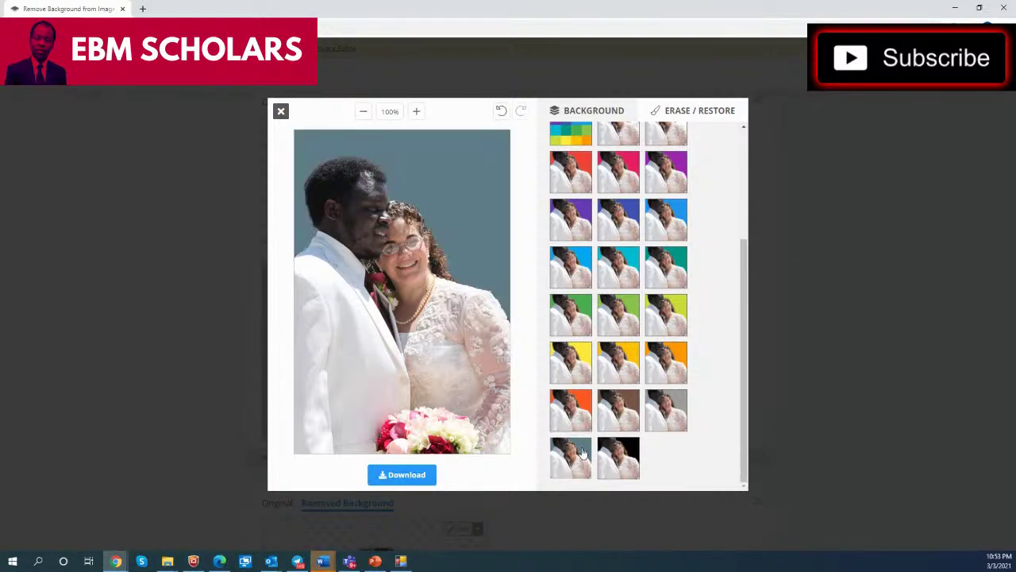
left_click(578, 422)
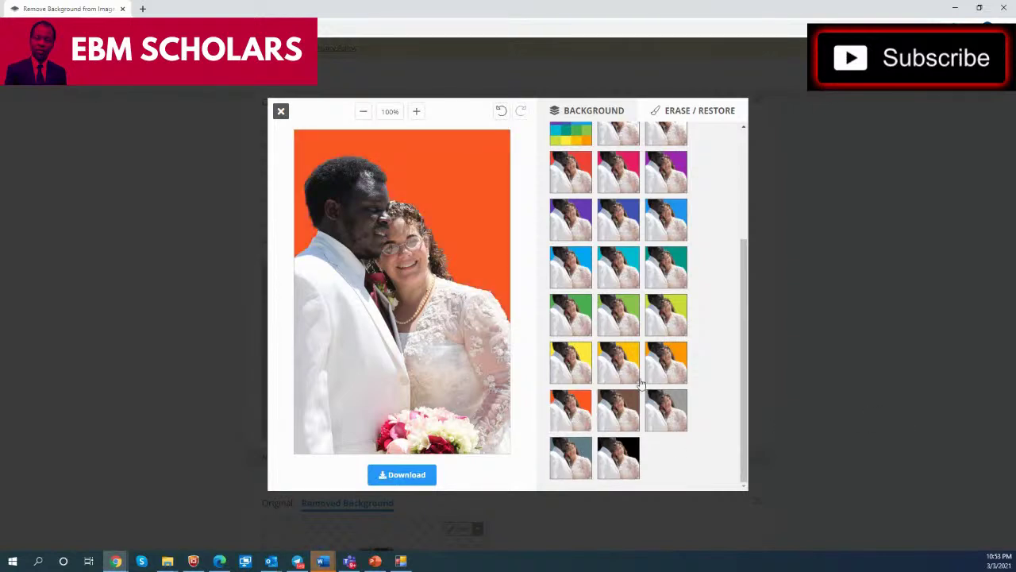
left_click(629, 314)
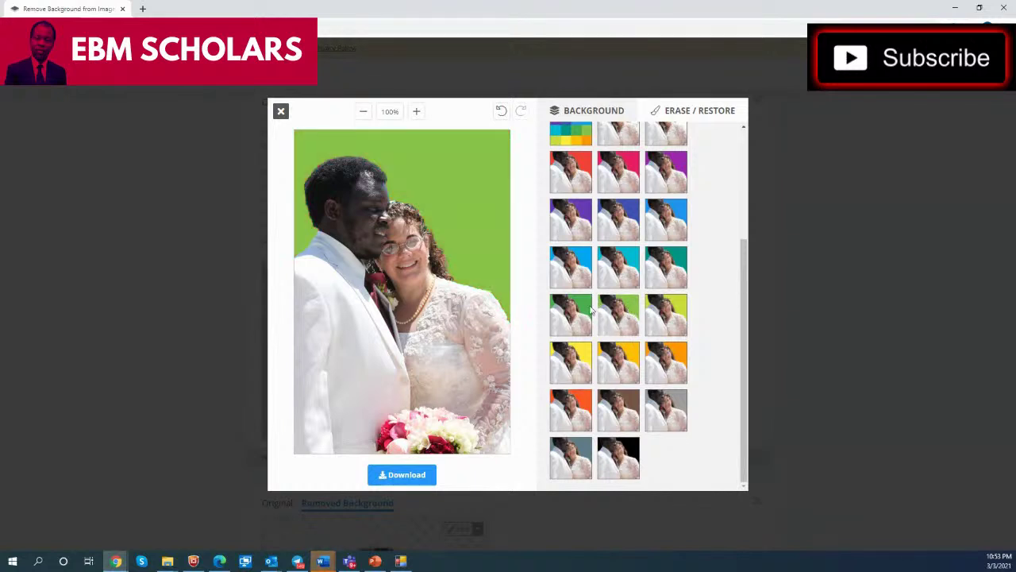
left_click(584, 313)
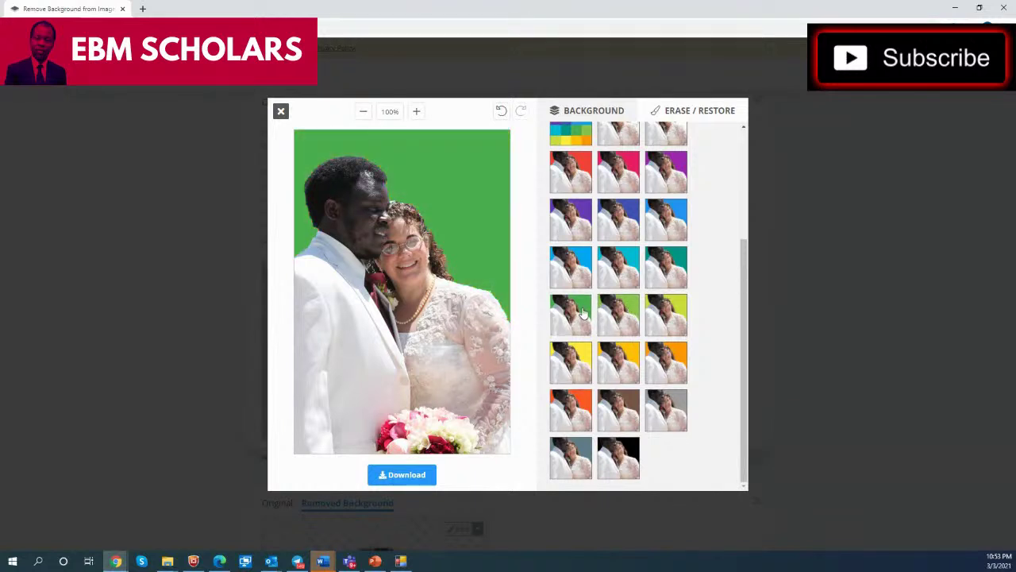
left_click(629, 453)
left_click(419, 475)
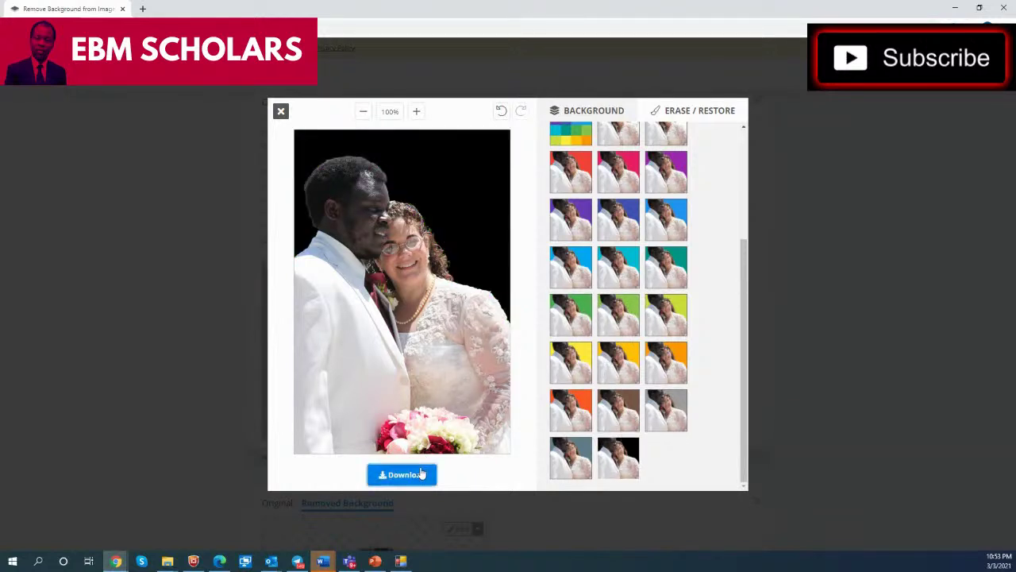
Step: Save the black-background image as PNG, view it, then close the viewer and download prompt
left_click(494, 297)
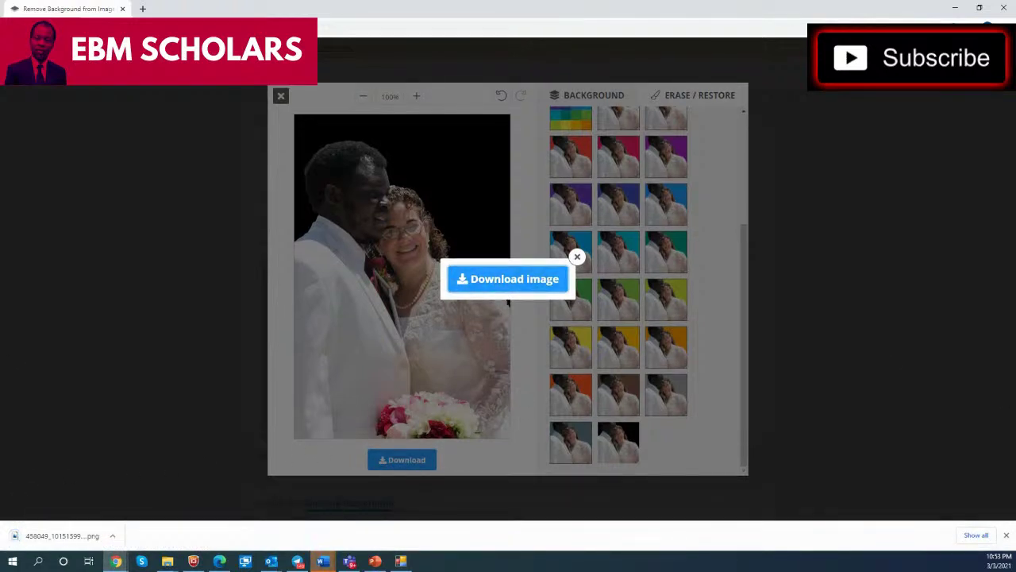
left_click(64, 535)
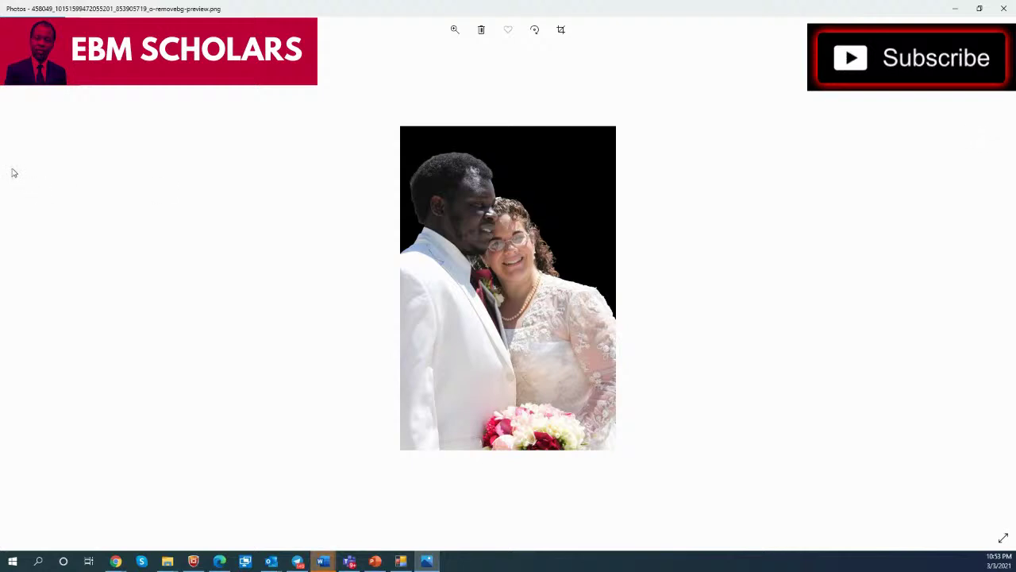
left_click(1003, 8)
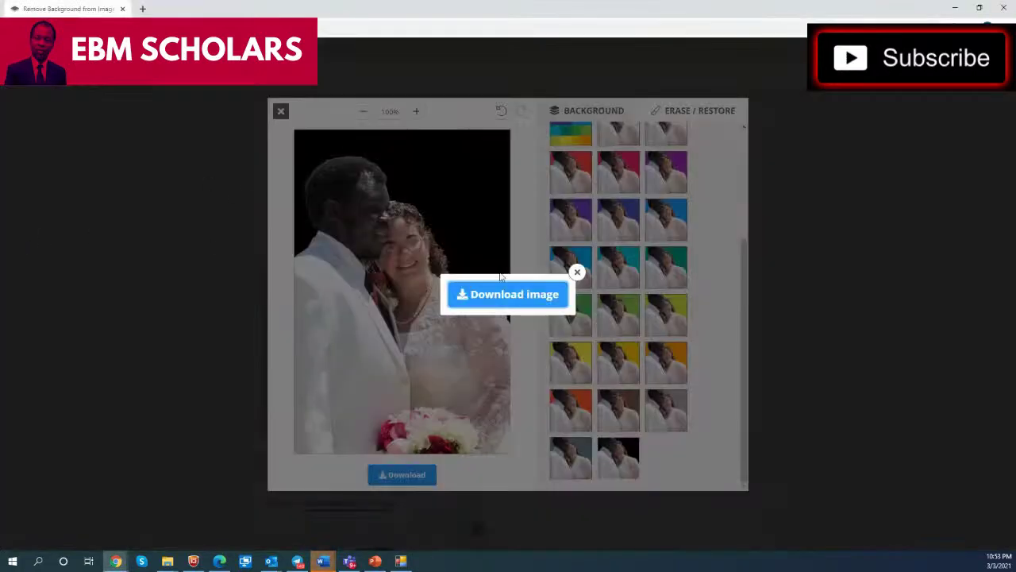
left_click(577, 273)
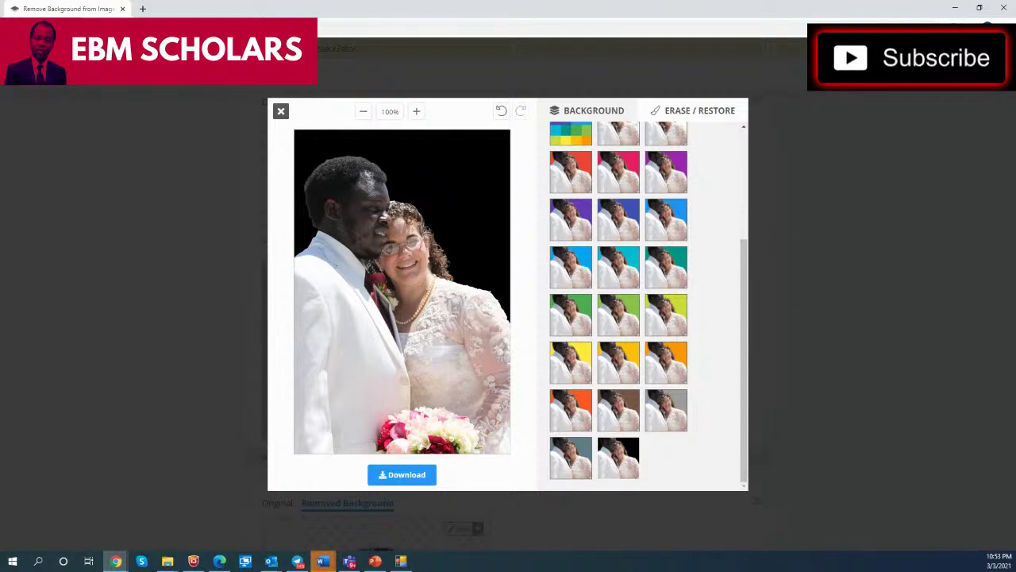
Step: Bring the PowerPoint thumbnail presentation forward, centre its window and maximize it on slide 8
left_click(374, 560)
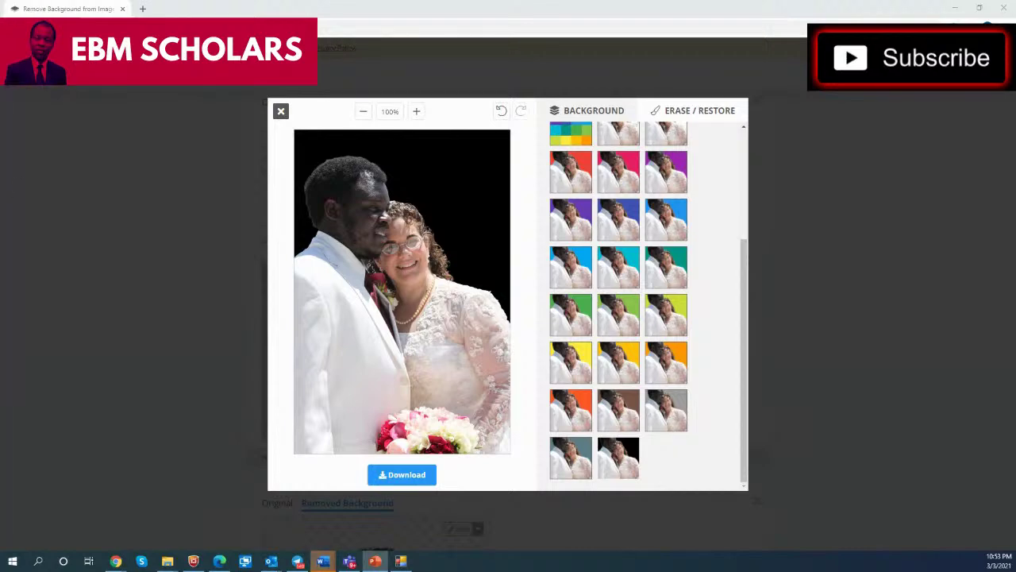
key("alt+Tab")
left_click_drag(475, 197, 981, 284)
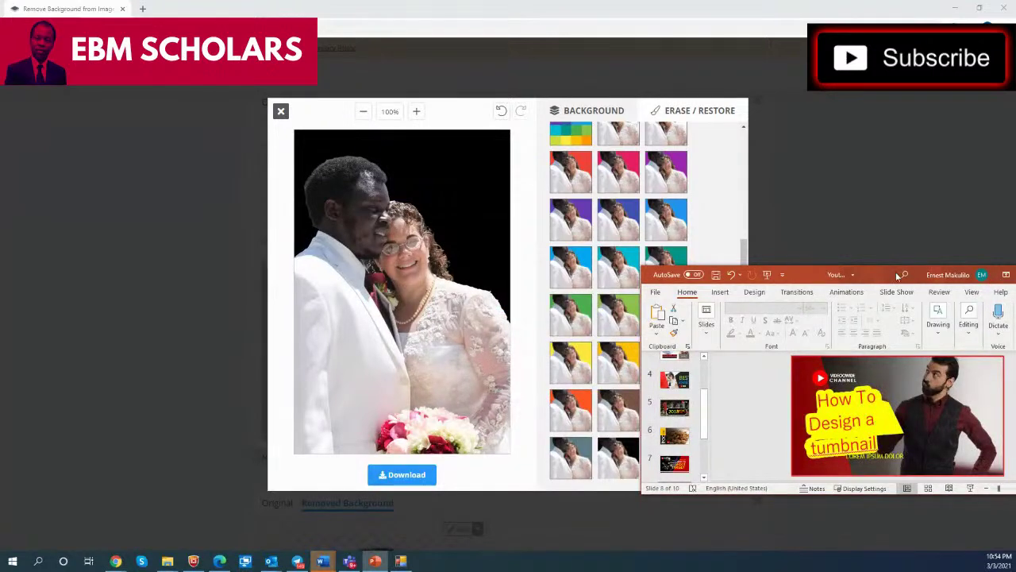
left_click_drag(941, 273, 698, 212)
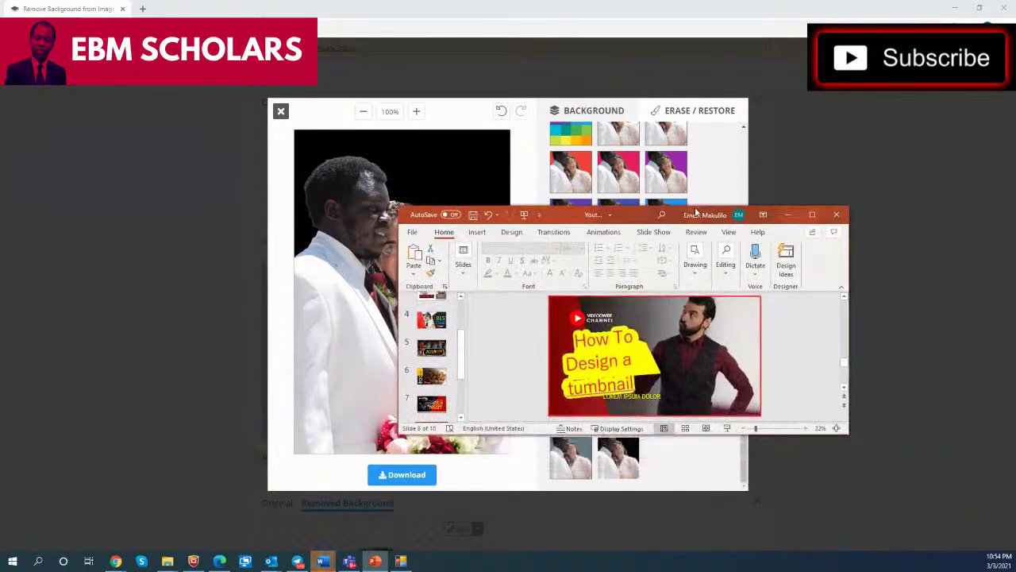
left_click(813, 215)
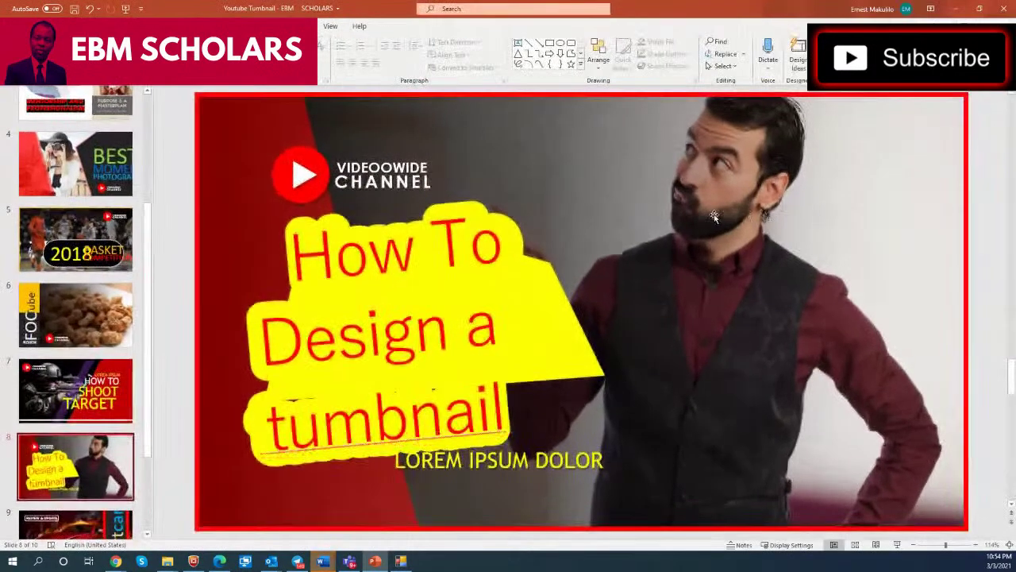
Step: Lower the dark gradient band and swap the bearded-man picture for the man-in-glasses photo
left_click_drag(839, 399, 826, 488)
left_click(835, 167)
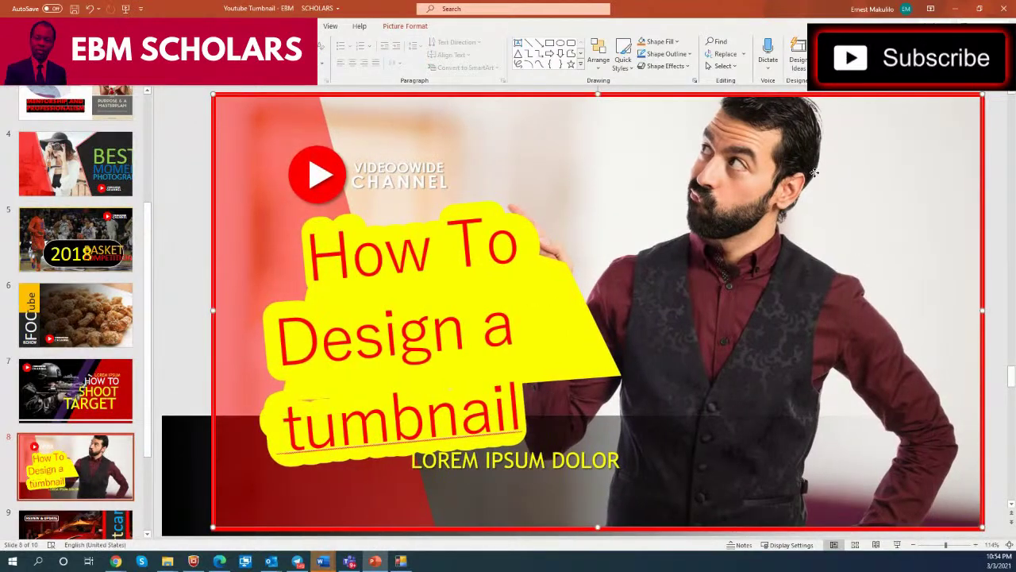
right_click(817, 173)
mouse_move(883, 247)
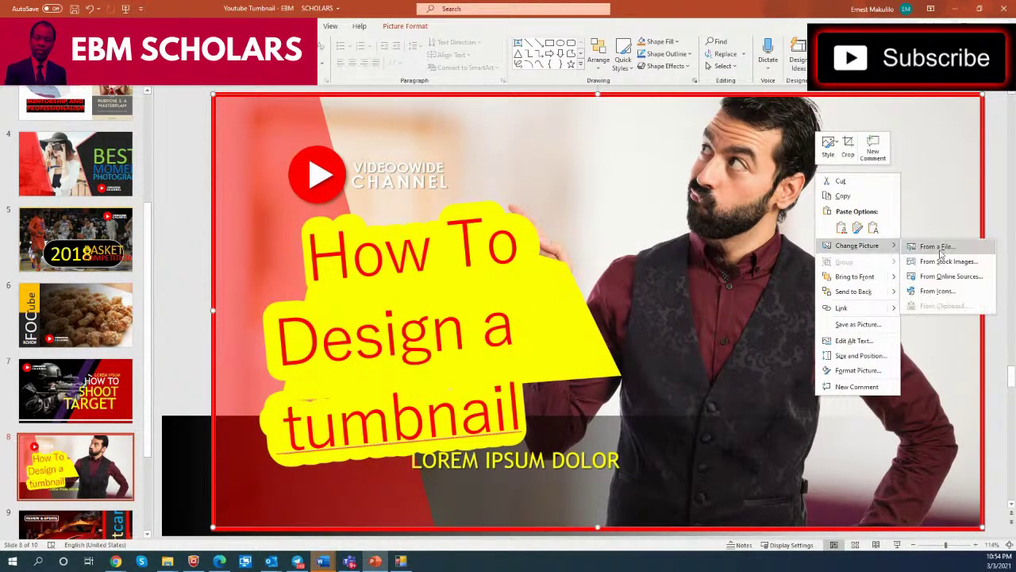
left_click(944, 249)
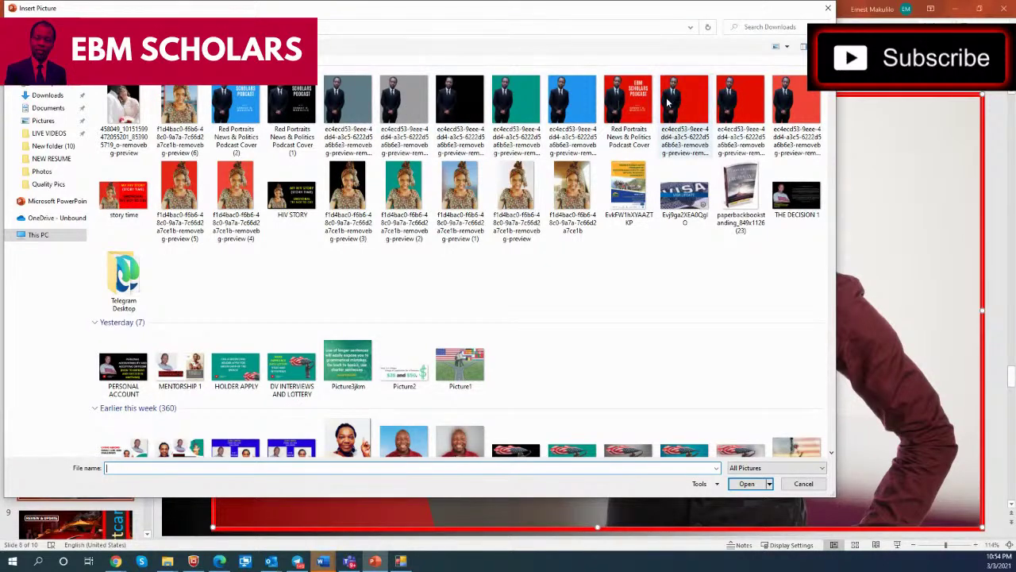
scroll(625, 307, "down", 10)
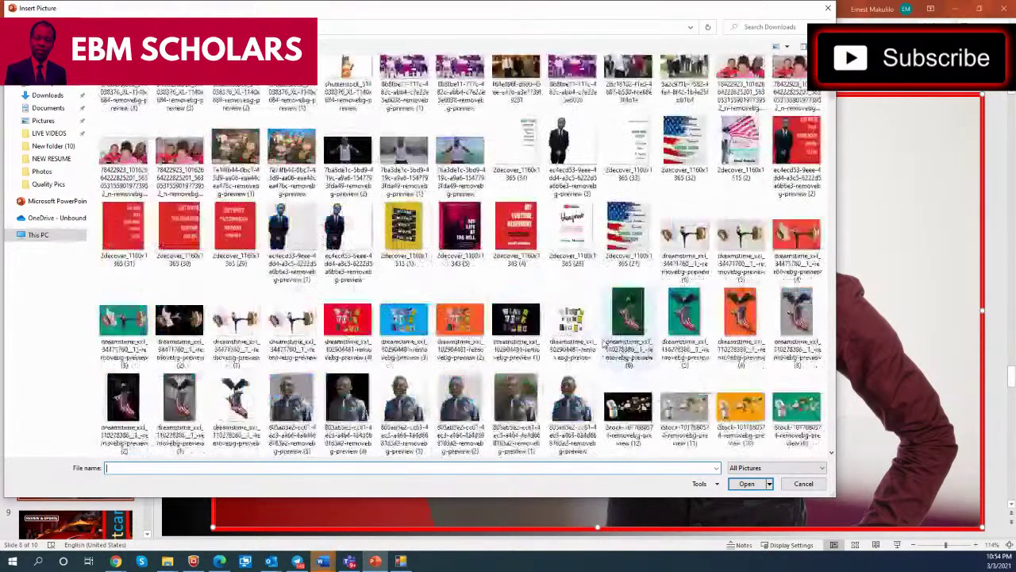
double_click(569, 405)
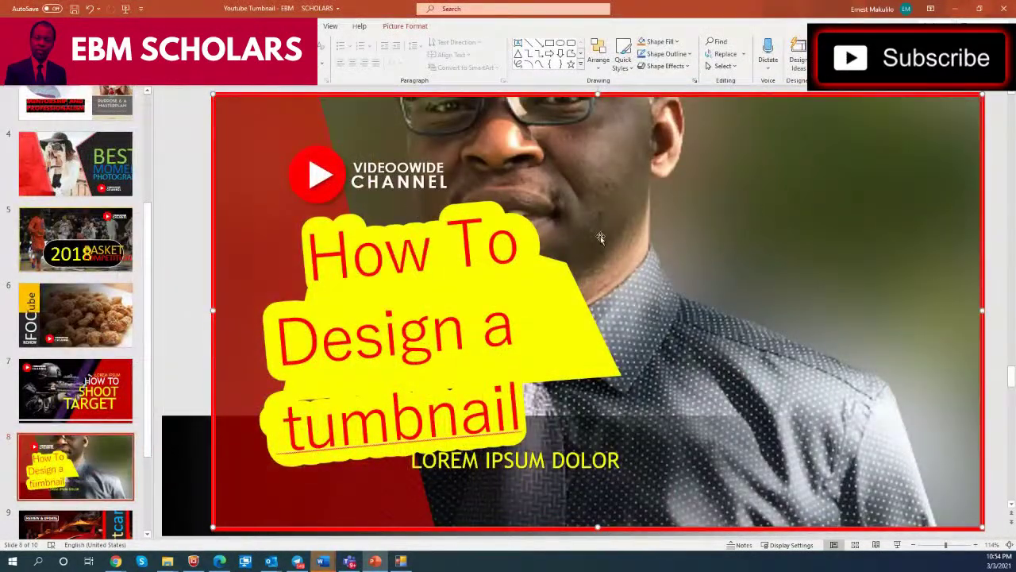
Step: Undo the picture swap and insert the man-in-white-vest photo from this device
left_click(91, 10)
left_click(83, 26)
left_click(99, 60)
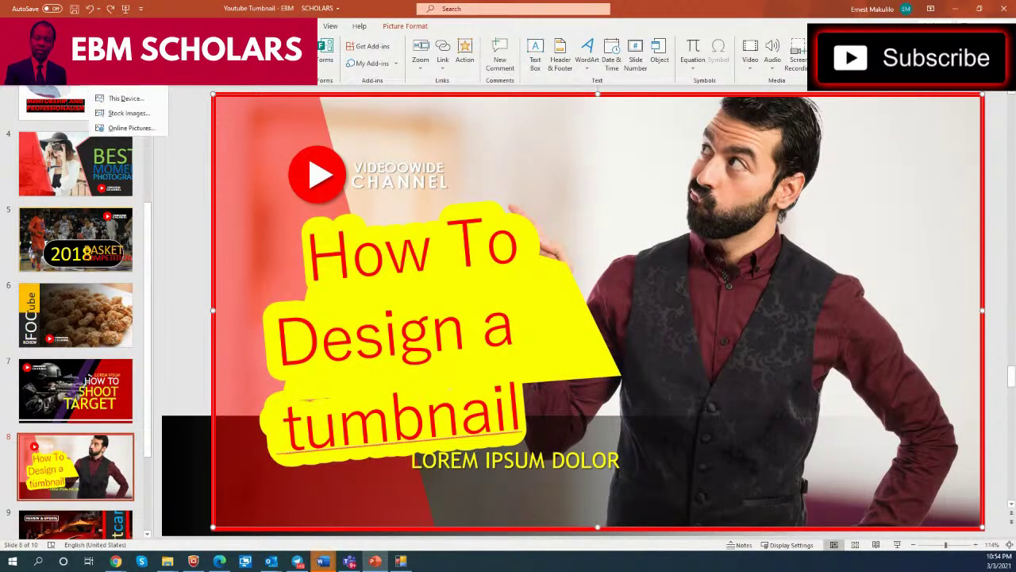
left_click(126, 99)
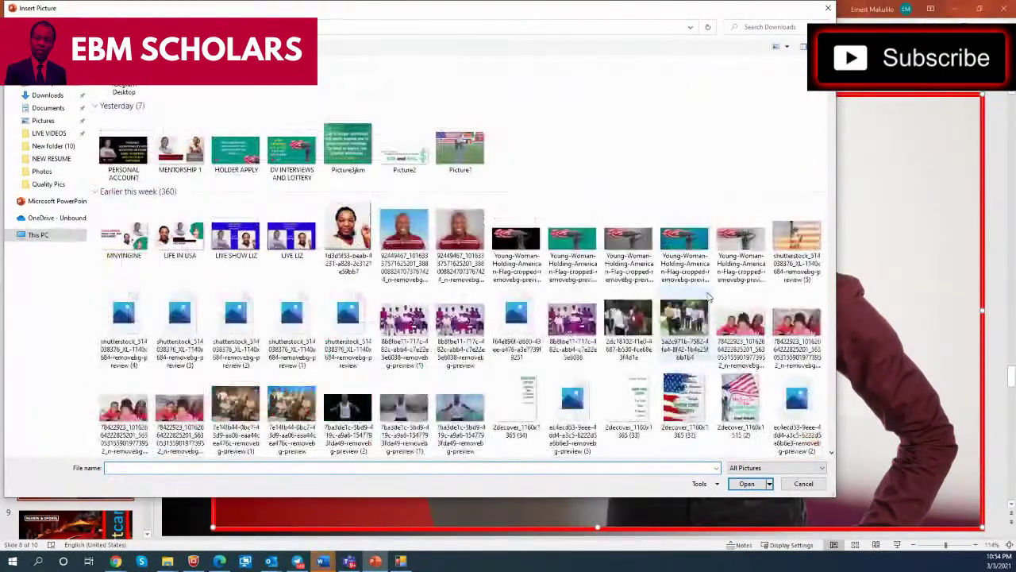
scroll(709, 297, "down", 3)
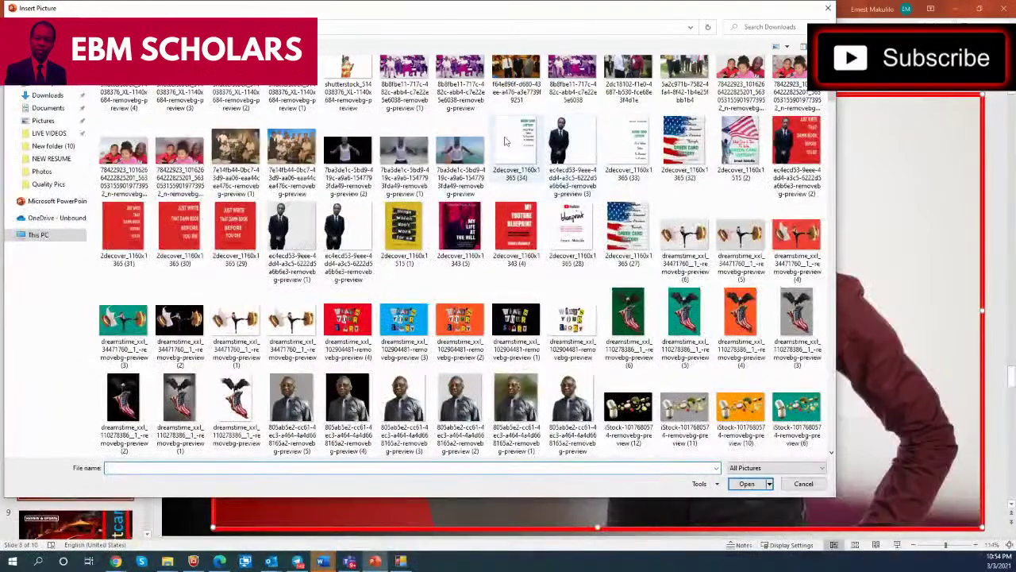
left_click(457, 159)
key("ctrl+v")
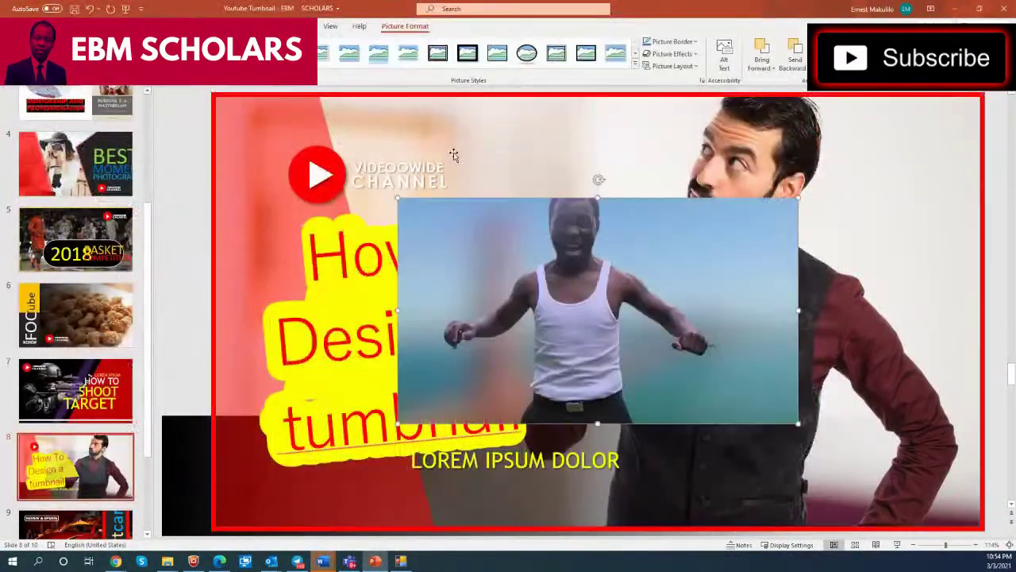
Step: Move and enlarge the vest photo over most of the slide, then adjust its layer order
left_click_drag(719, 240, 898, 137)
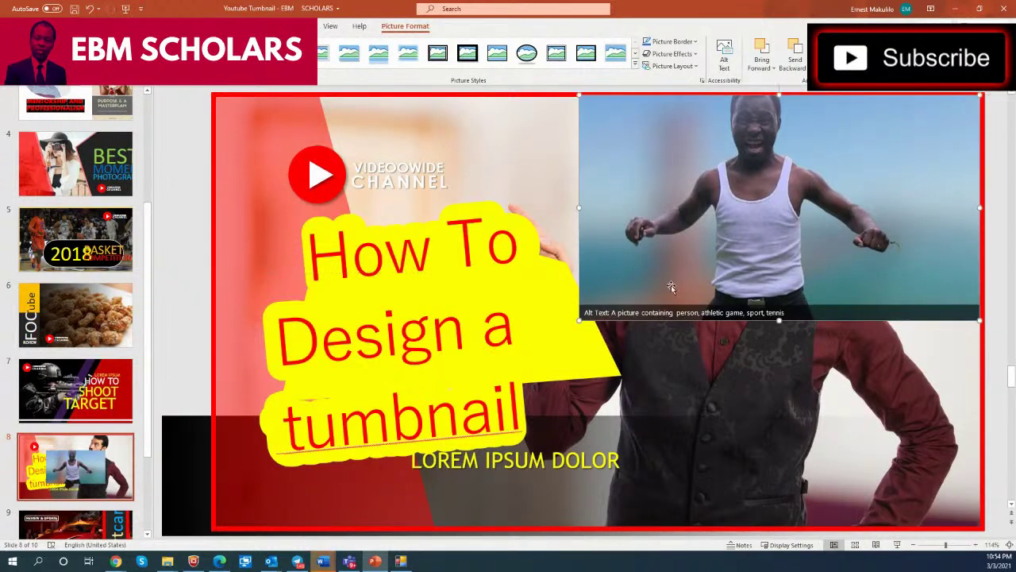
left_click_drag(578, 327, 603, 546)
left_click_drag(517, 275, 554, 271)
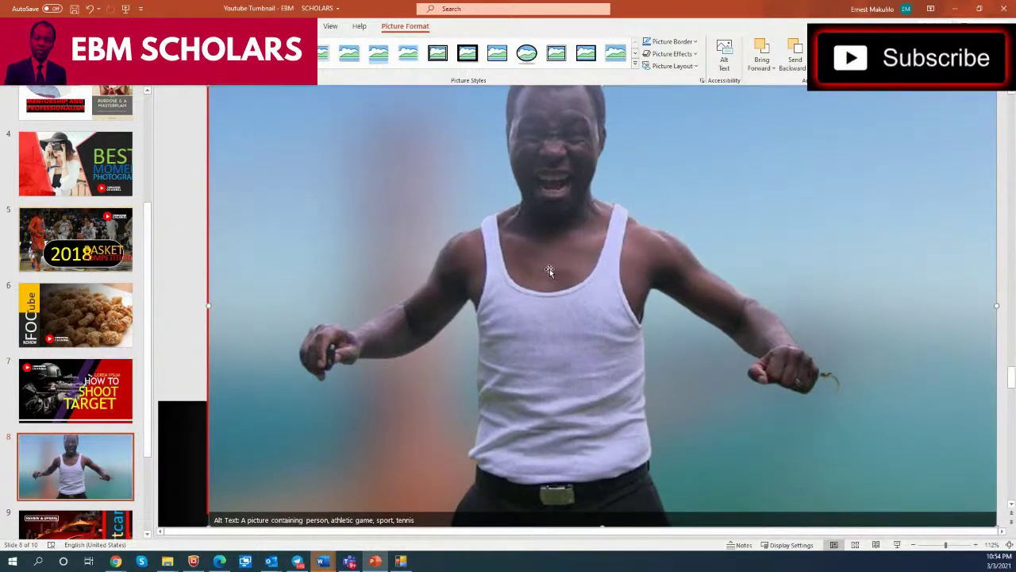
left_click(794, 55)
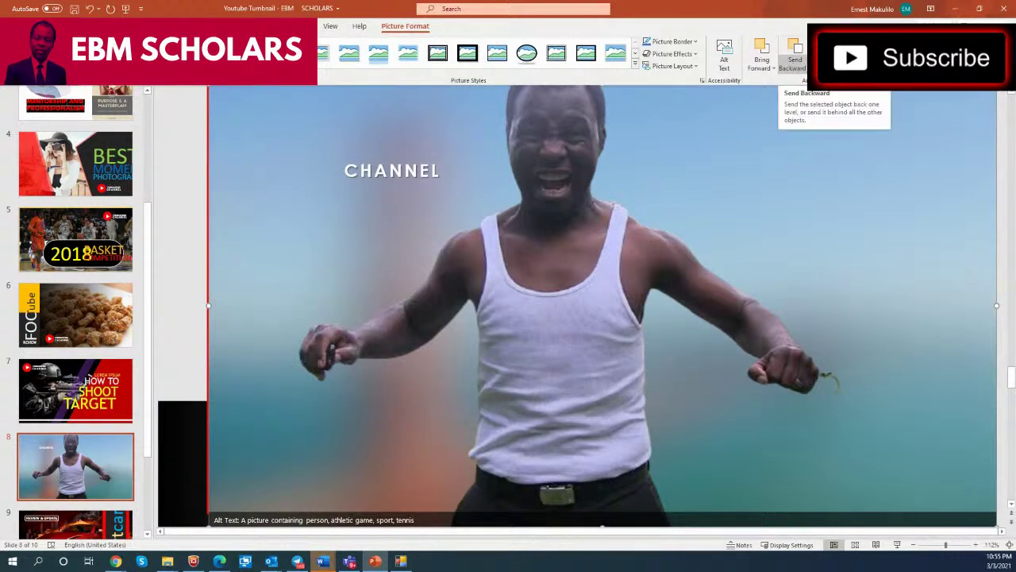
left_click(798, 47)
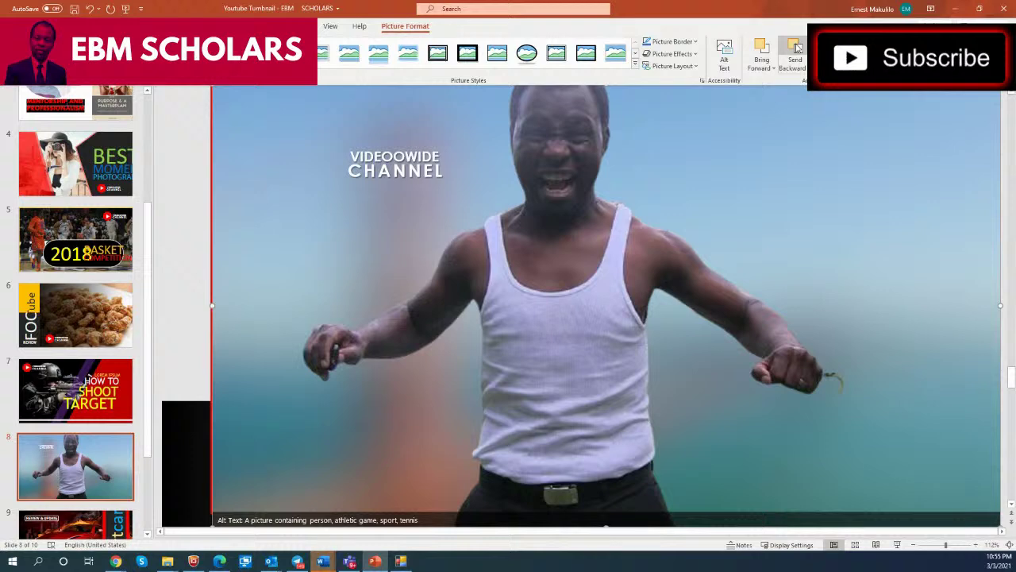
left_click(767, 49)
left_click(767, 50)
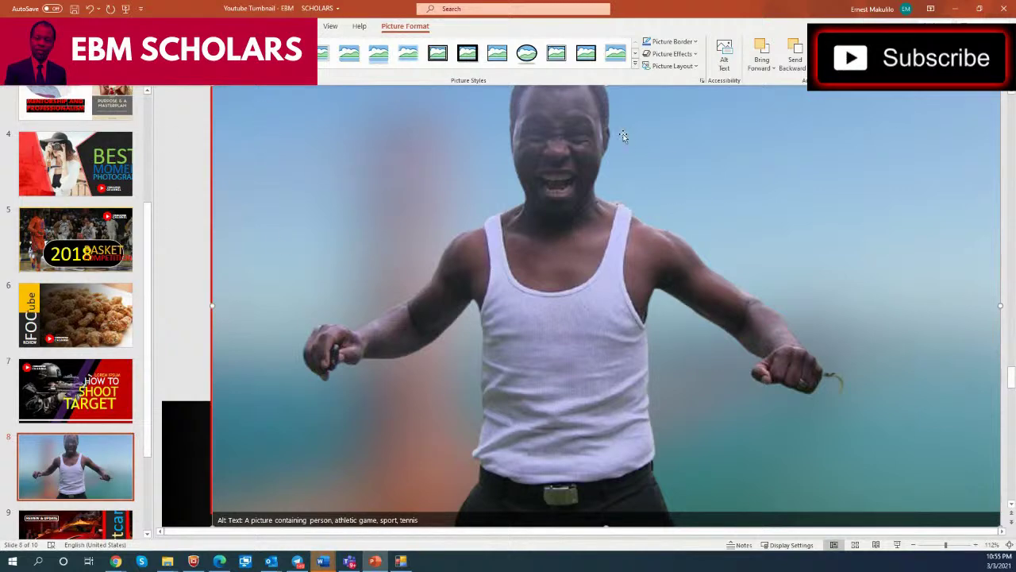
Step: Replace the vest photo with the teal iStock fruit-and-vegetables capsule image from a file
right_click(358, 161)
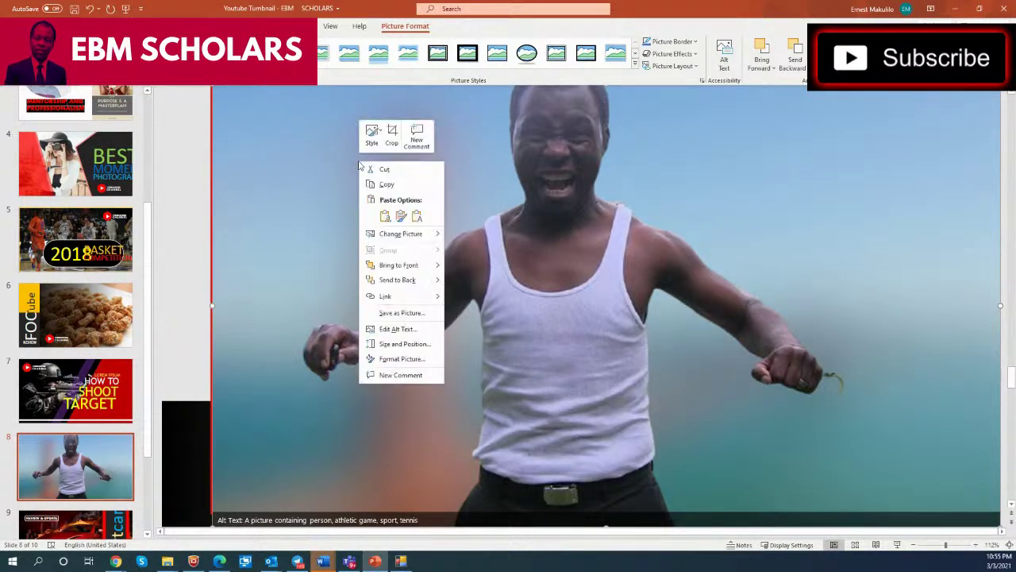
mouse_move(433, 237)
left_click(475, 236)
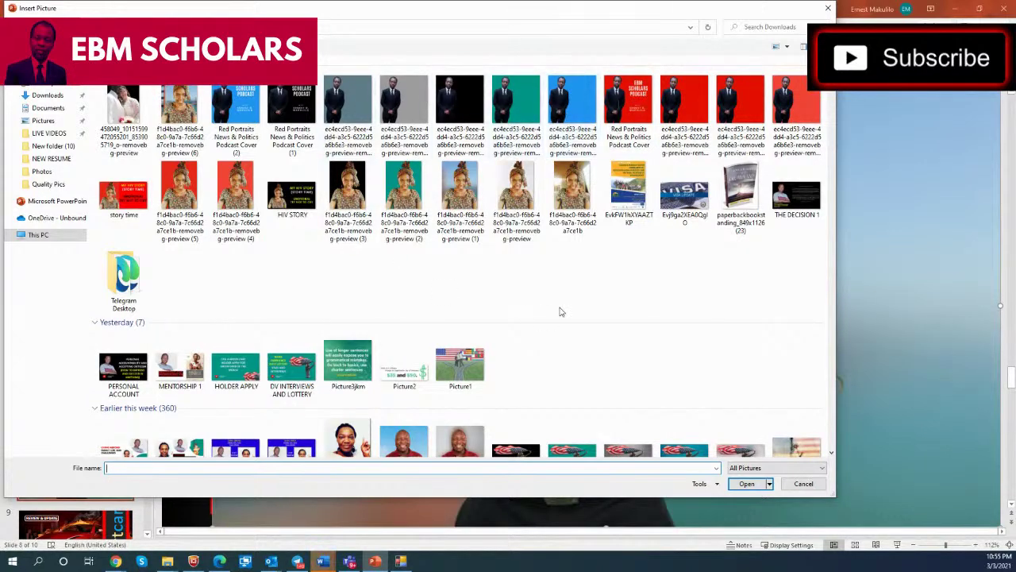
scroll(558, 310, "down", 5)
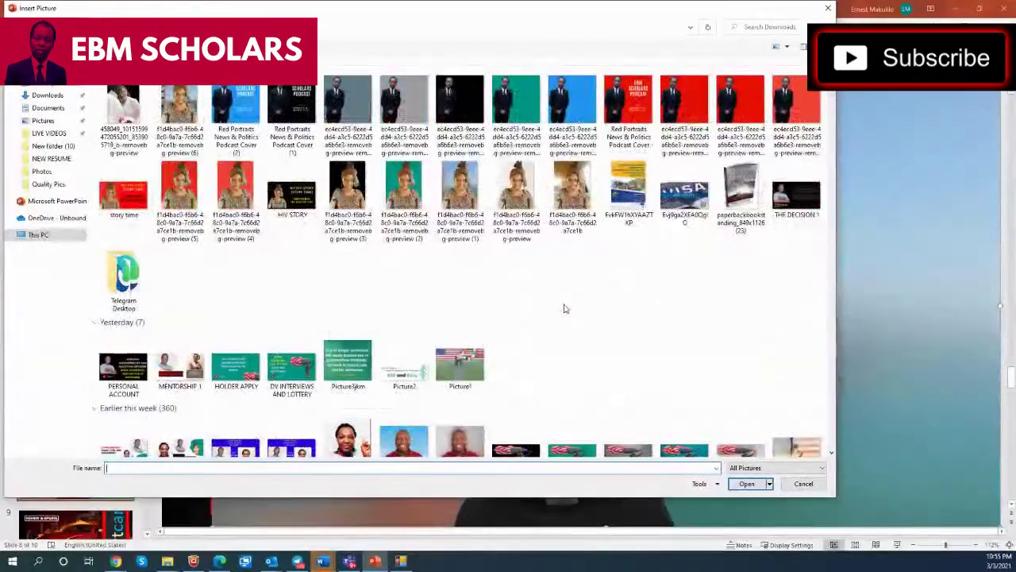
scroll(564, 310, "down", 10)
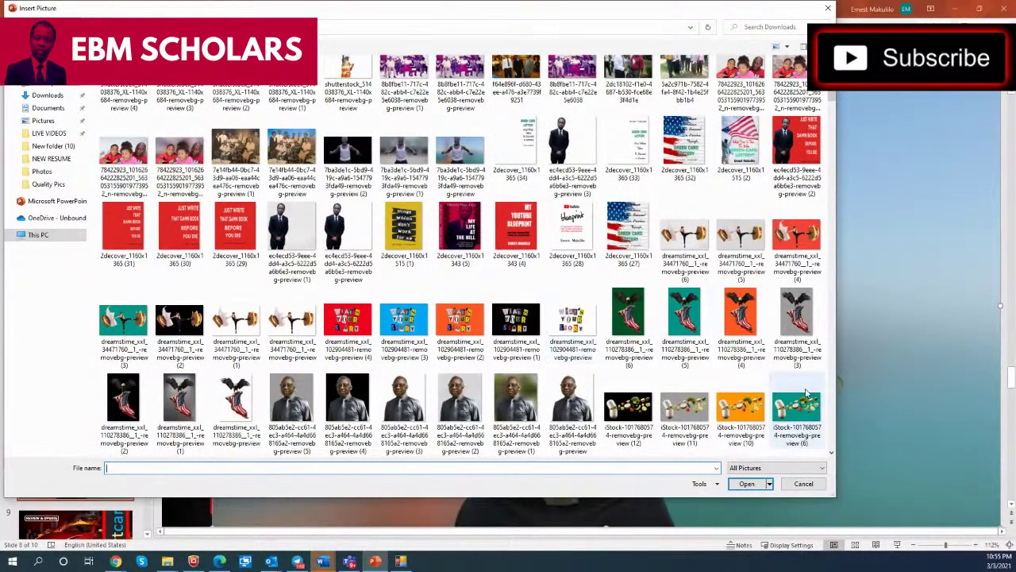
double_click(776, 405)
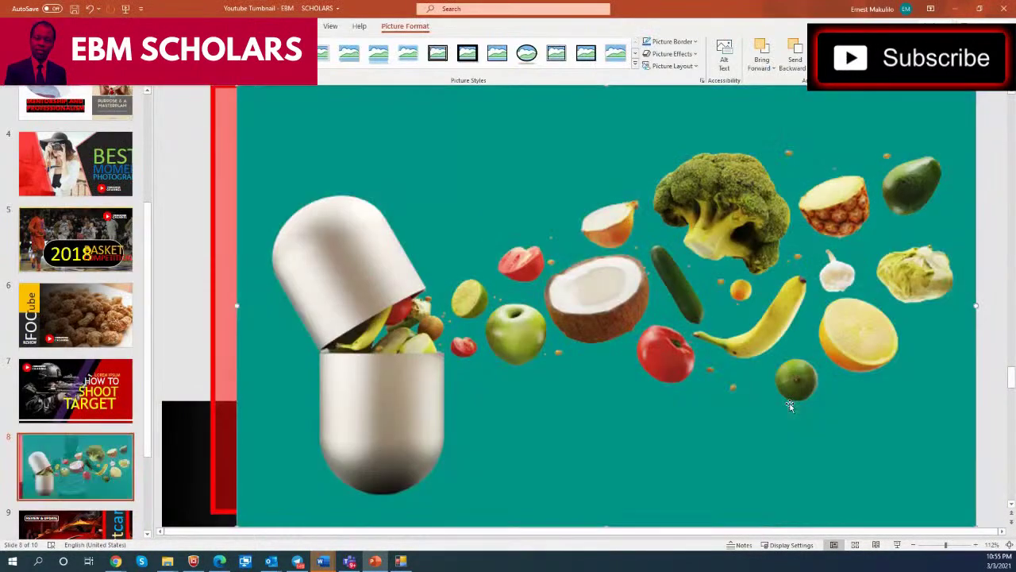